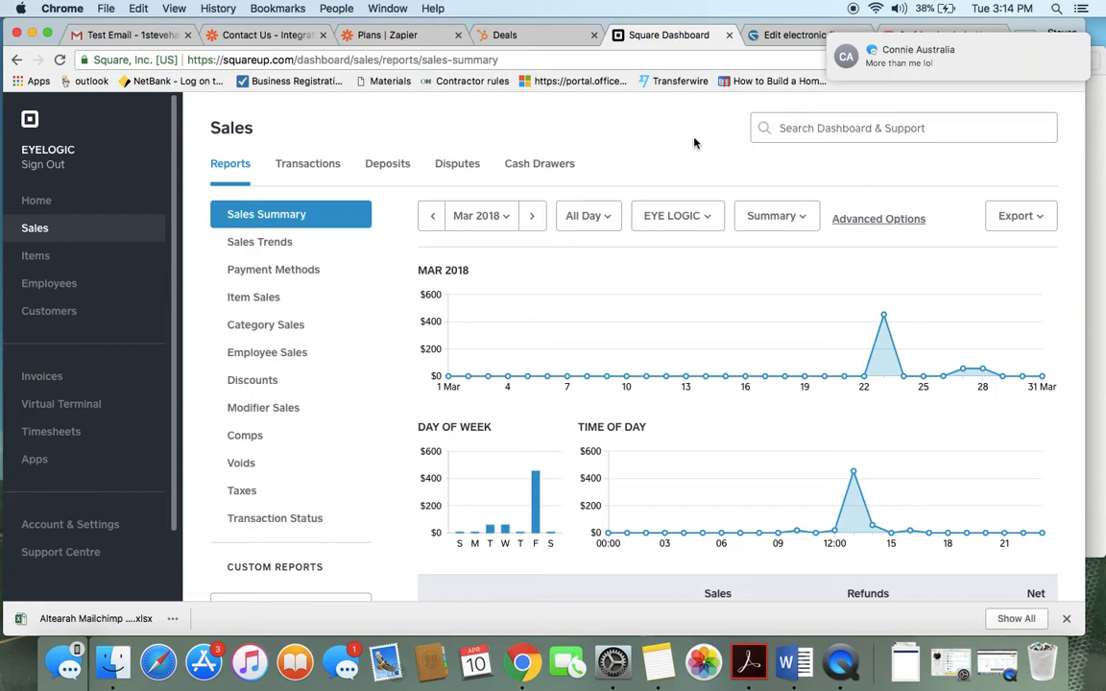
# Step: Switch to Zapier and open the New Deal Zap from the dashboard's list of Zaps
pyautogui.click(525, 36)
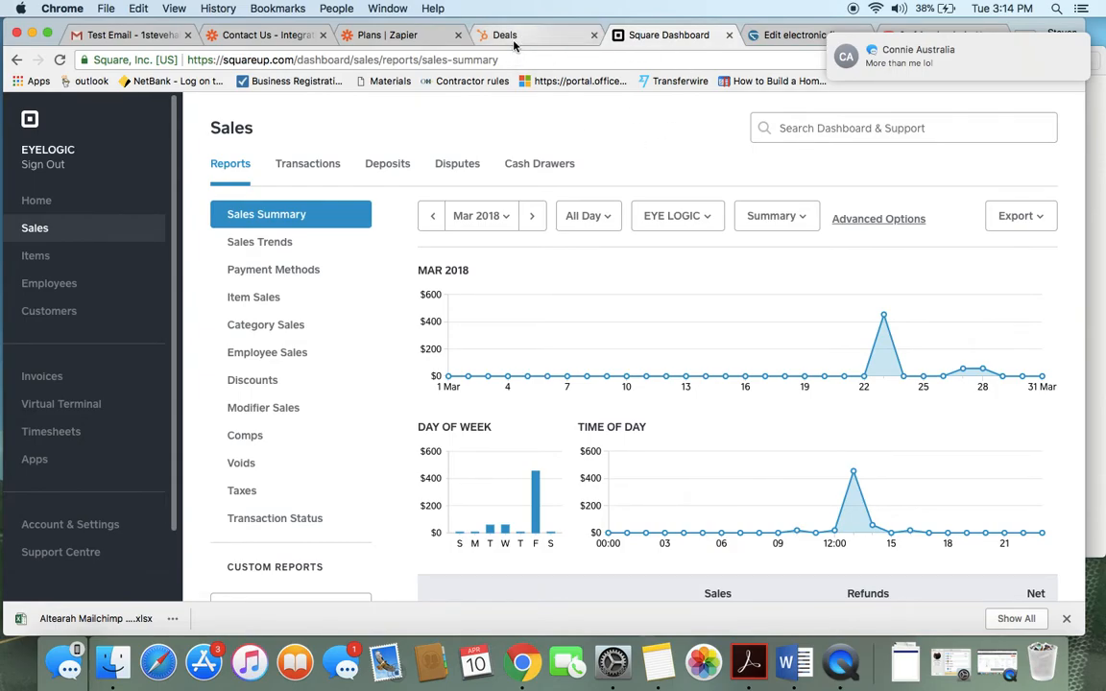
pyautogui.click(422, 35)
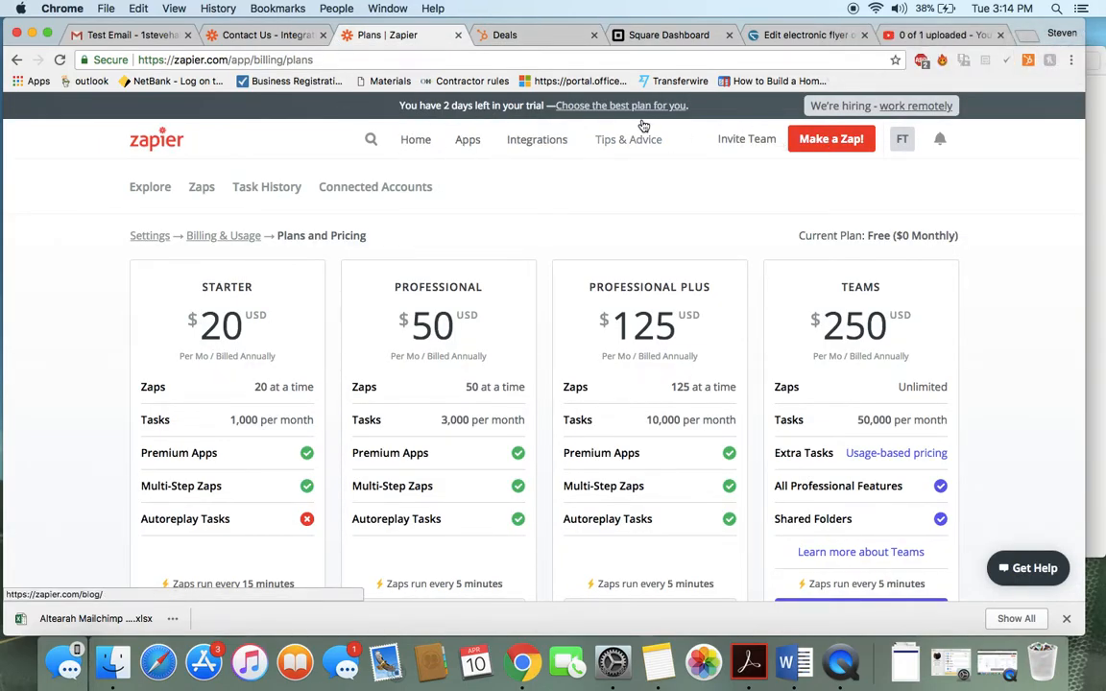
pyautogui.click(415, 141)
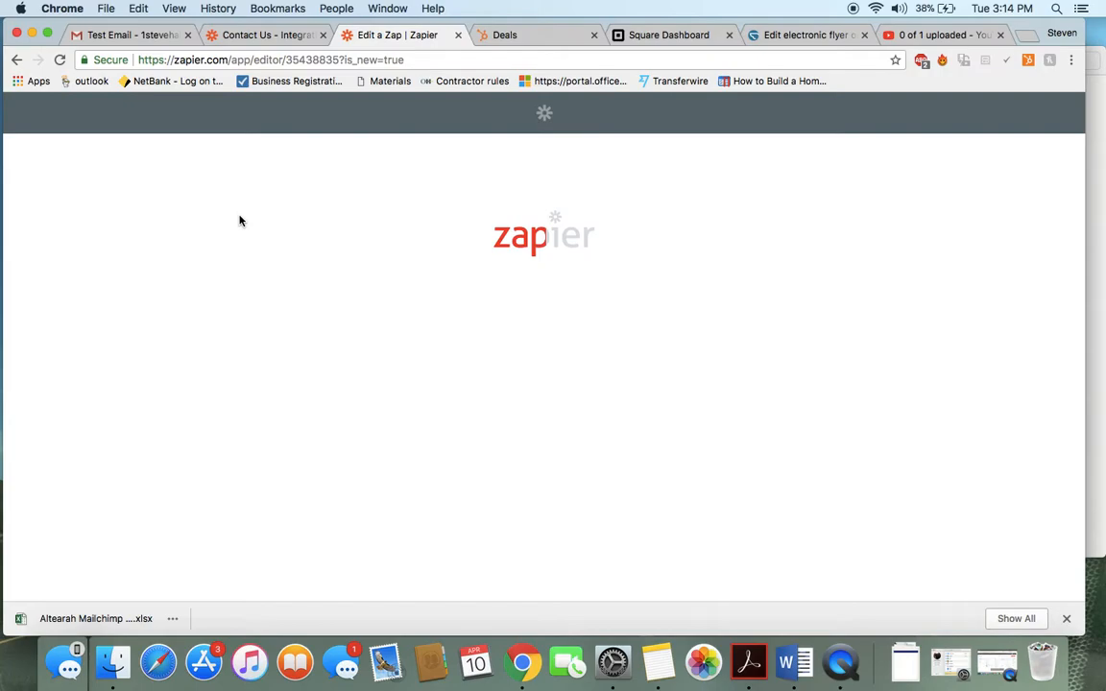
pyautogui.click(46, 142)
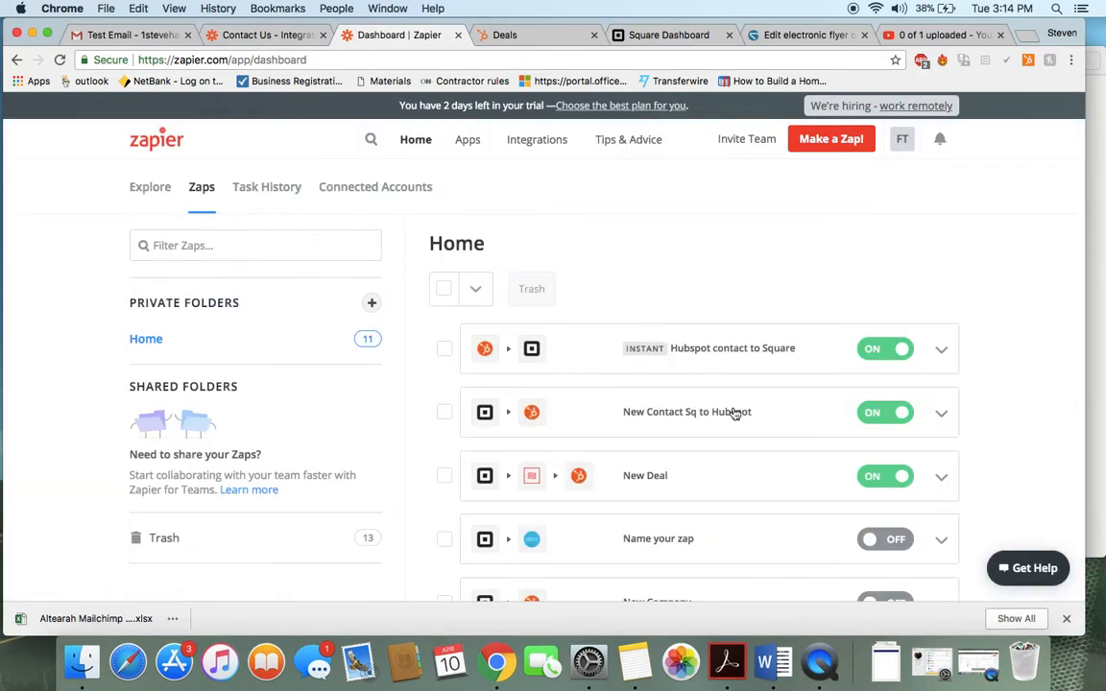
pyautogui.scroll(-2, 735, 413)
pyautogui.click(685, 395)
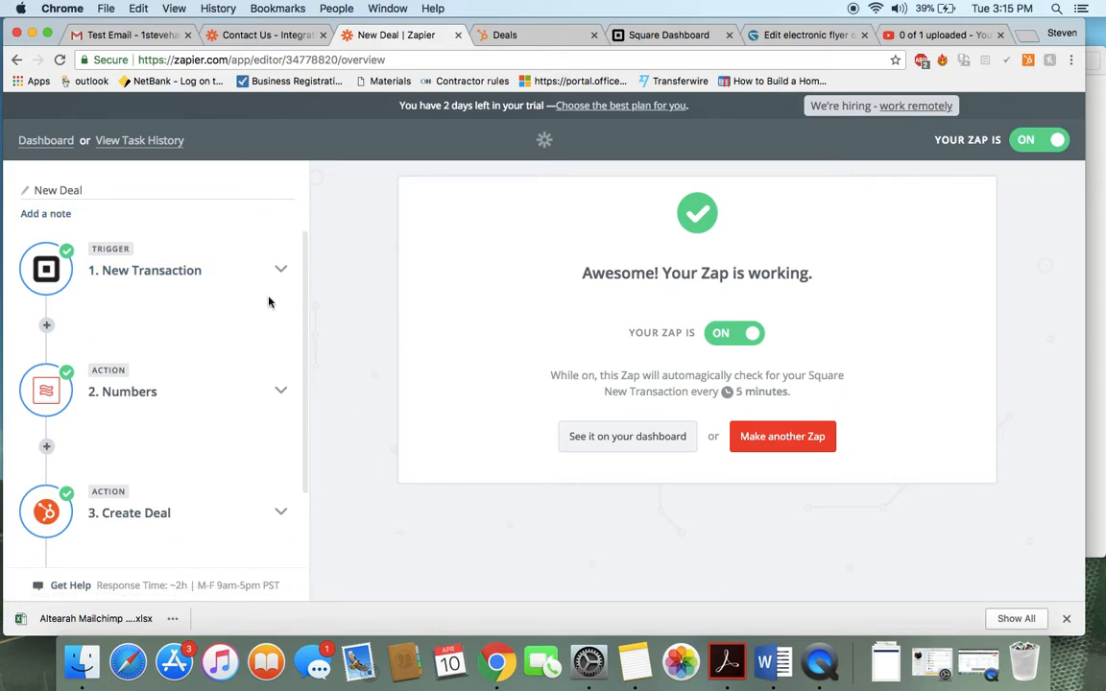
# Step: Show the options of the New Deal Zap's Square New Transaction trigger to check its location setting
pyautogui.scroll(-3, 274, 364)
pyautogui.scroll(3, 273, 365)
pyautogui.click(280, 270)
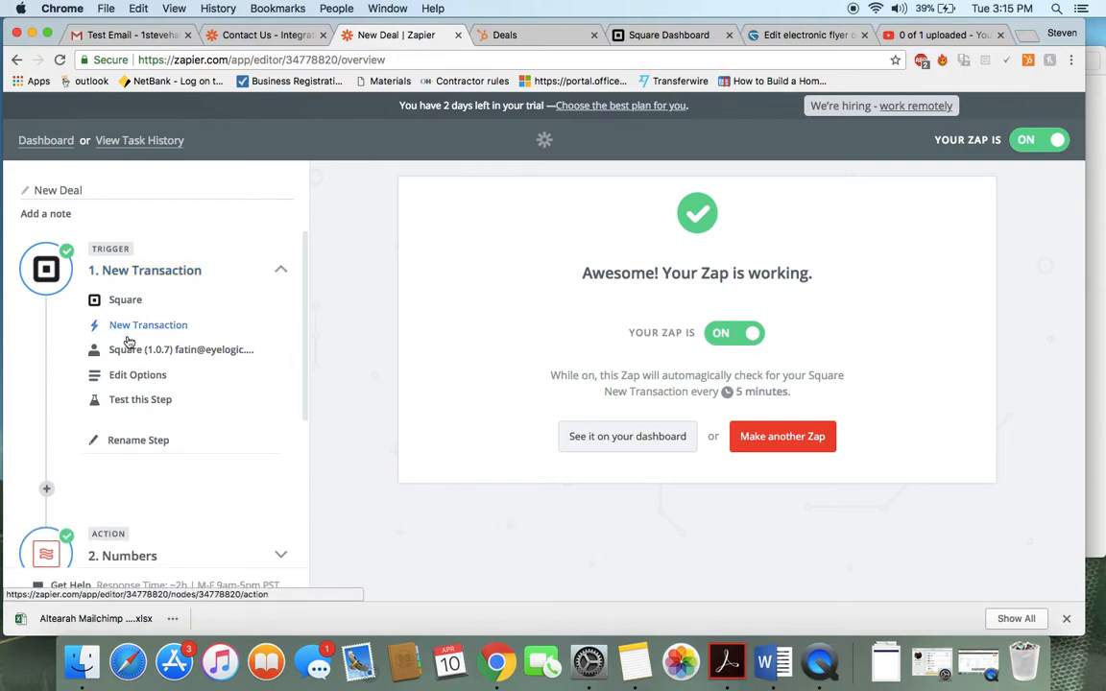
pyautogui.click(150, 379)
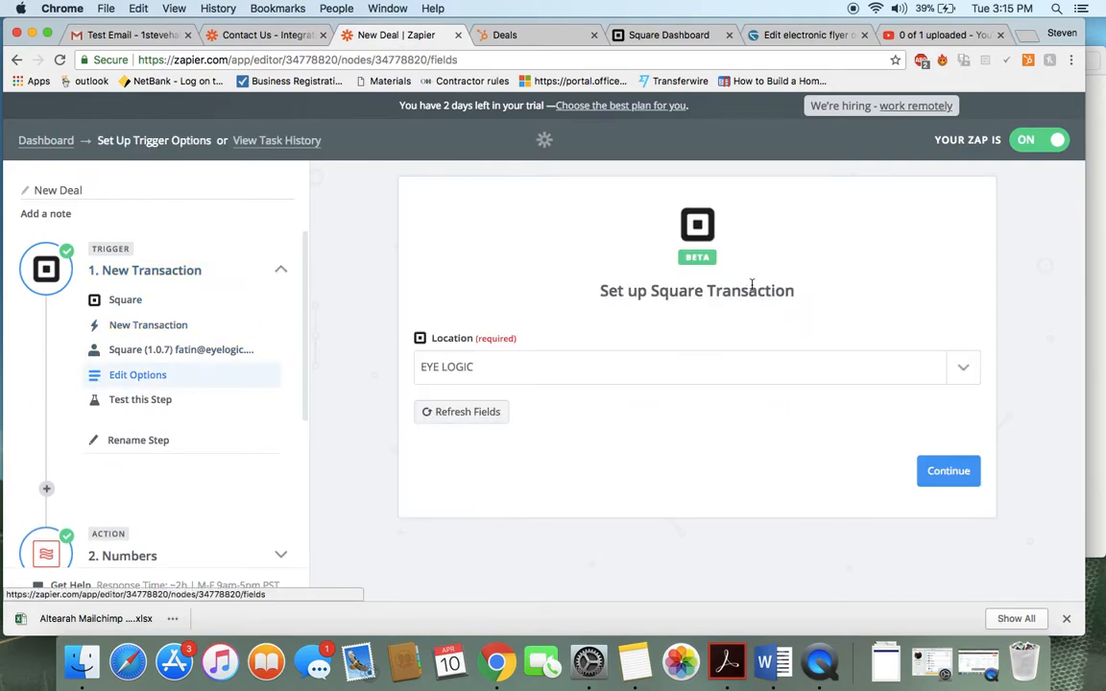
# Step: Open the template of the Numbers action and examine its spreadsheet-style formula
pyautogui.scroll(-3, 165, 419)
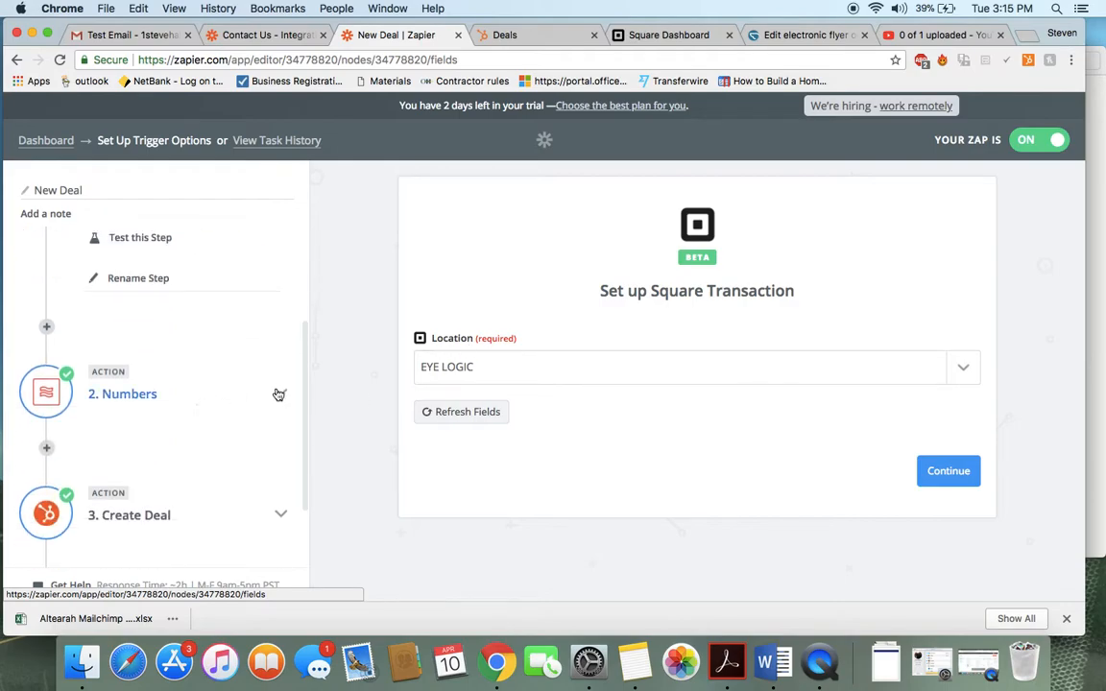
pyautogui.click(278, 390)
pyautogui.click(165, 449)
pyautogui.click(173, 477)
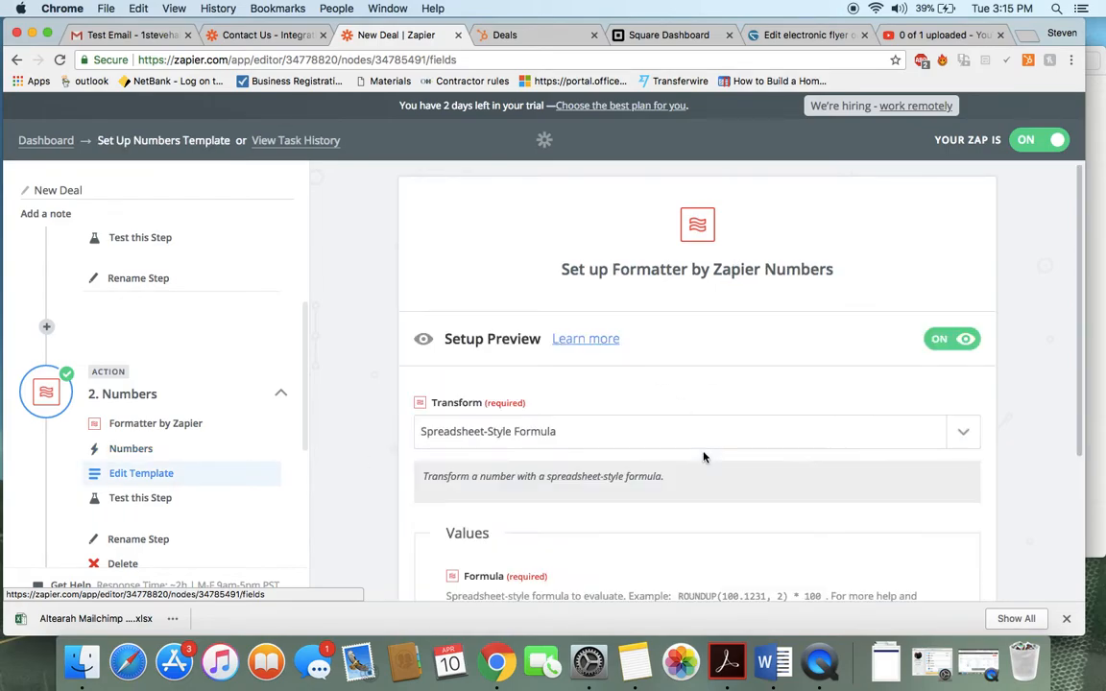
pyautogui.scroll(-3, 831, 429)
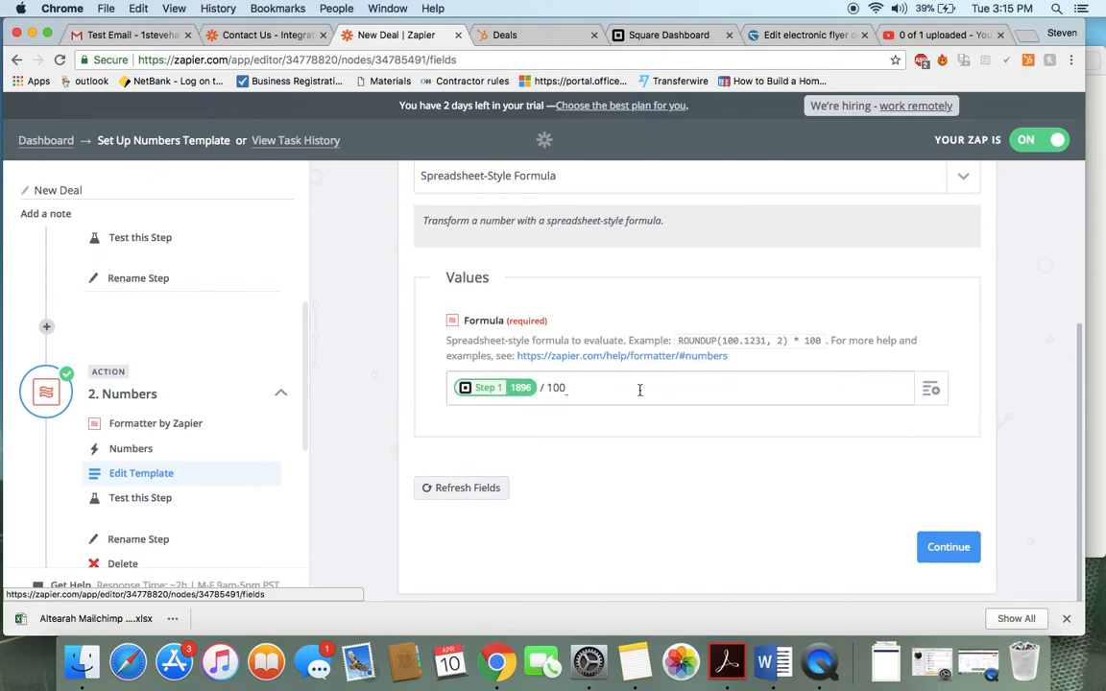
# Step: Open the template of the HubSpot CRM Create Deal action
pyautogui.scroll(-3, 226, 534)
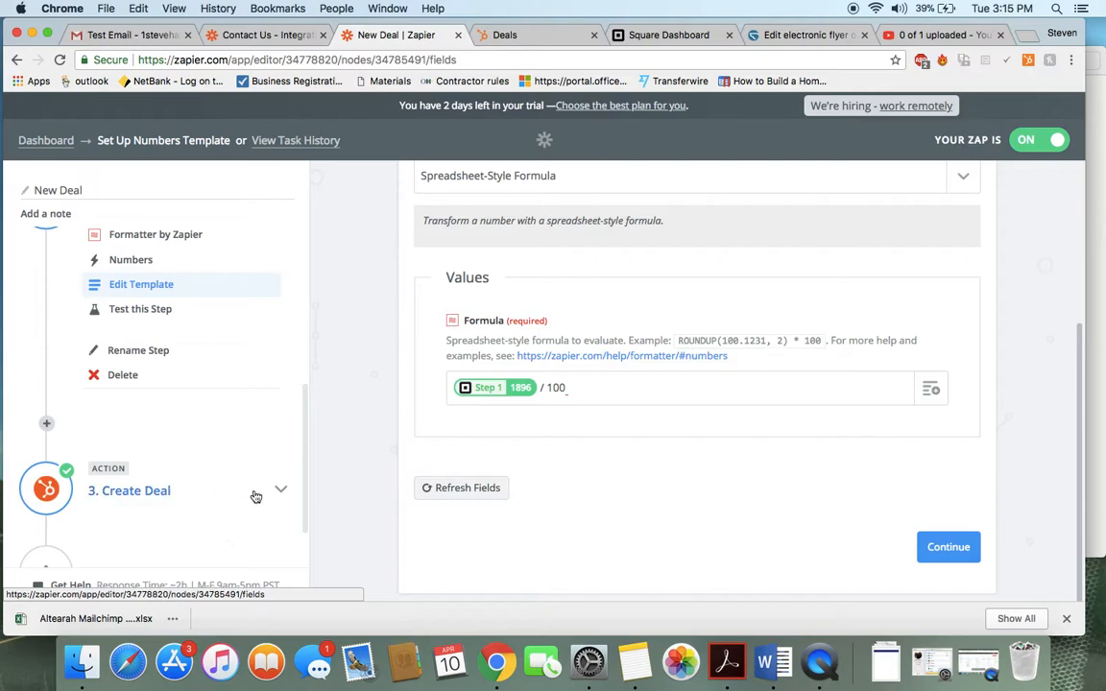
pyautogui.click(247, 495)
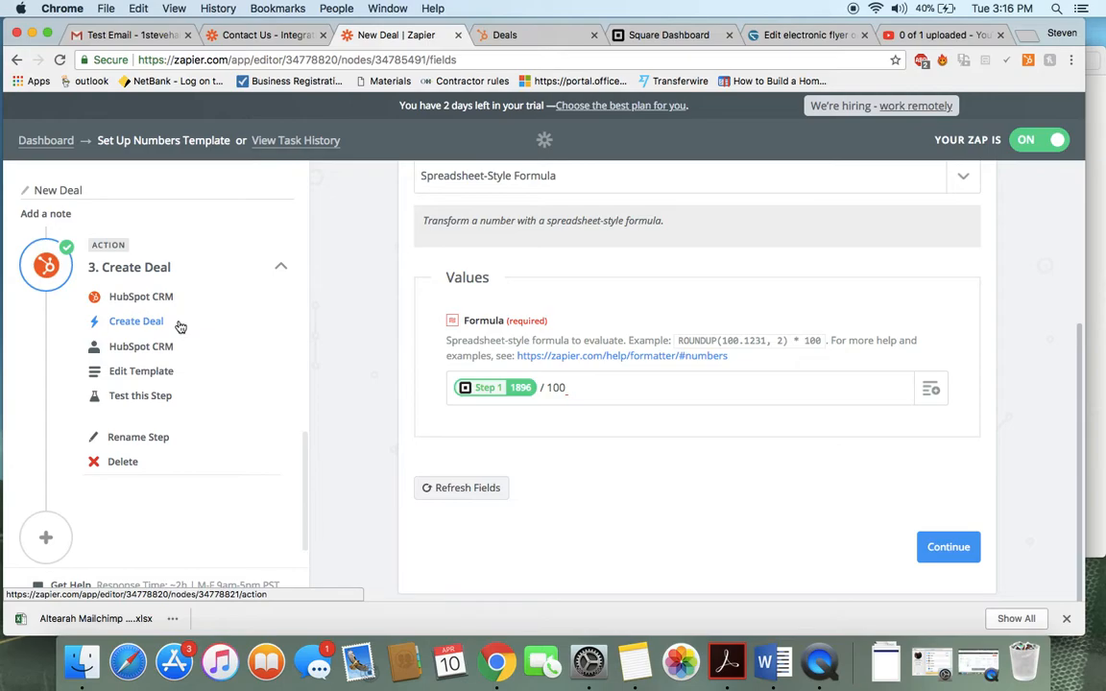
pyautogui.click(158, 371)
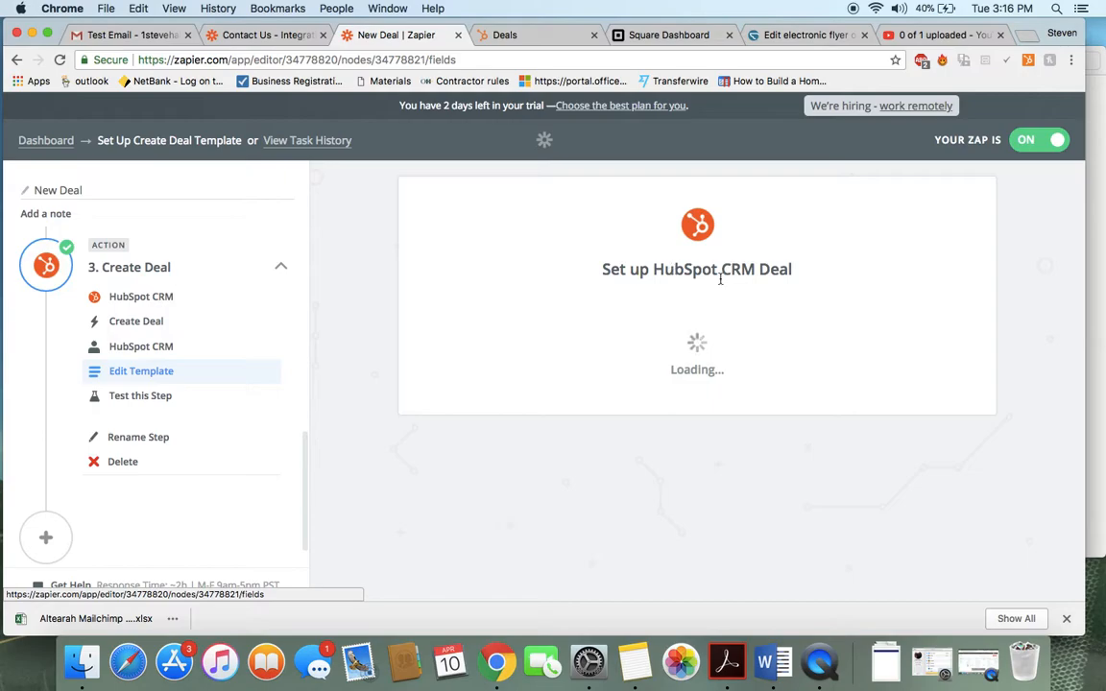
# Step: Look over the deal stages on the HubSpot deals board, and return to the Zap in Zapier
pyautogui.click(507, 35)
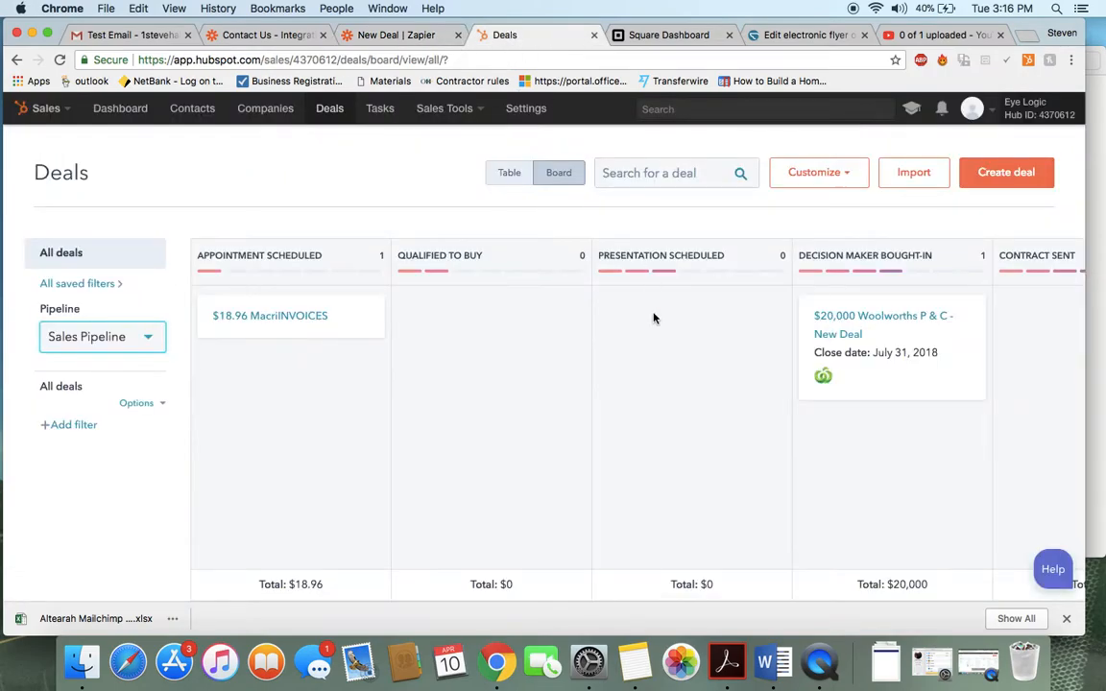
pyautogui.hscroll(3, 655, 318)
pyautogui.hscroll(-3, 655, 317)
pyautogui.click(413, 37)
# Step: Examine the Square transaction fields available for the Deal Name in the Create Deal template, and close the list without choosing one
pyautogui.scroll(-10, 662, 352)
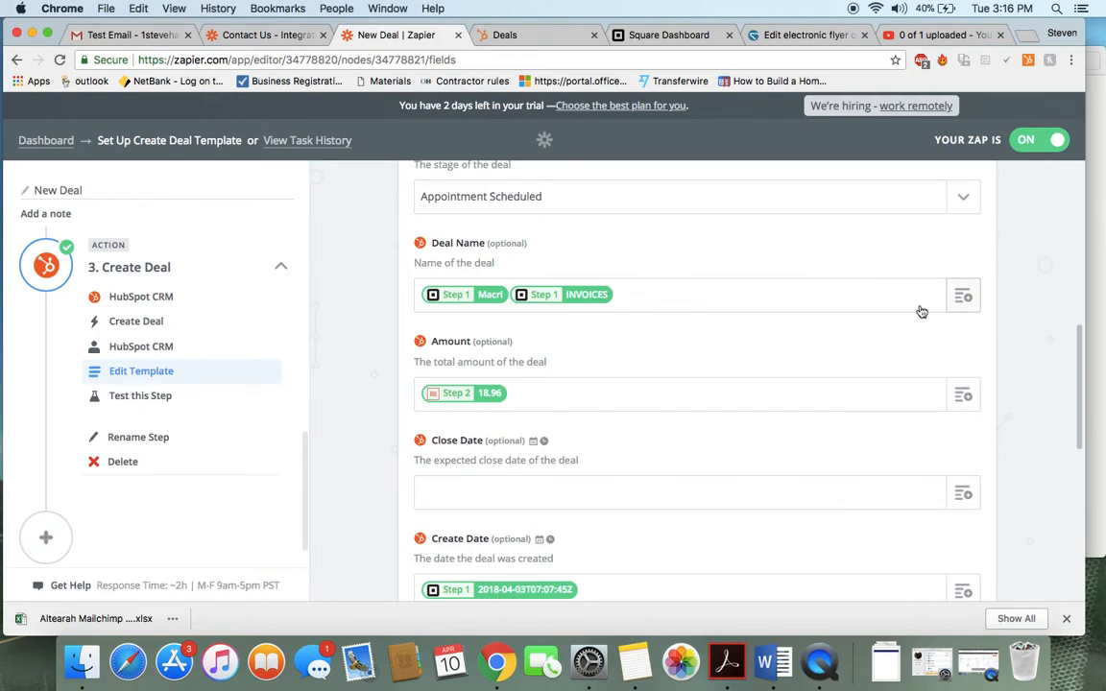
pyautogui.click(958, 300)
pyautogui.click(661, 363)
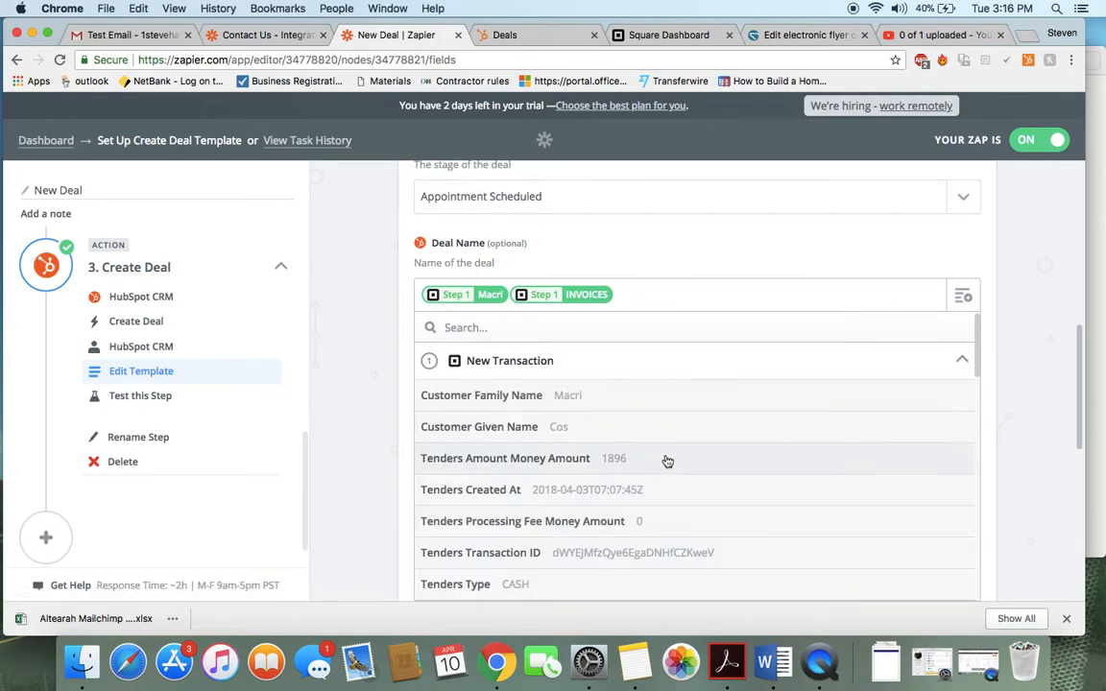
pyautogui.scroll(-3, 696, 488)
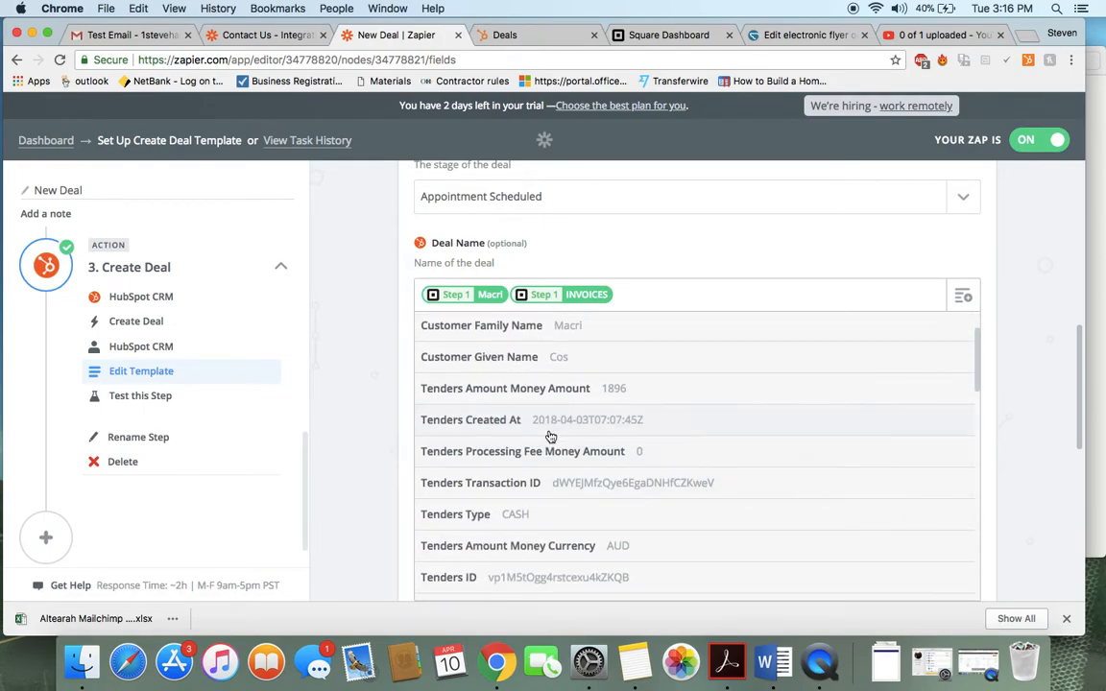
pyautogui.scroll(-10, 617, 556)
pyautogui.scroll(-8, 616, 557)
pyautogui.scroll(-14, 629, 466)
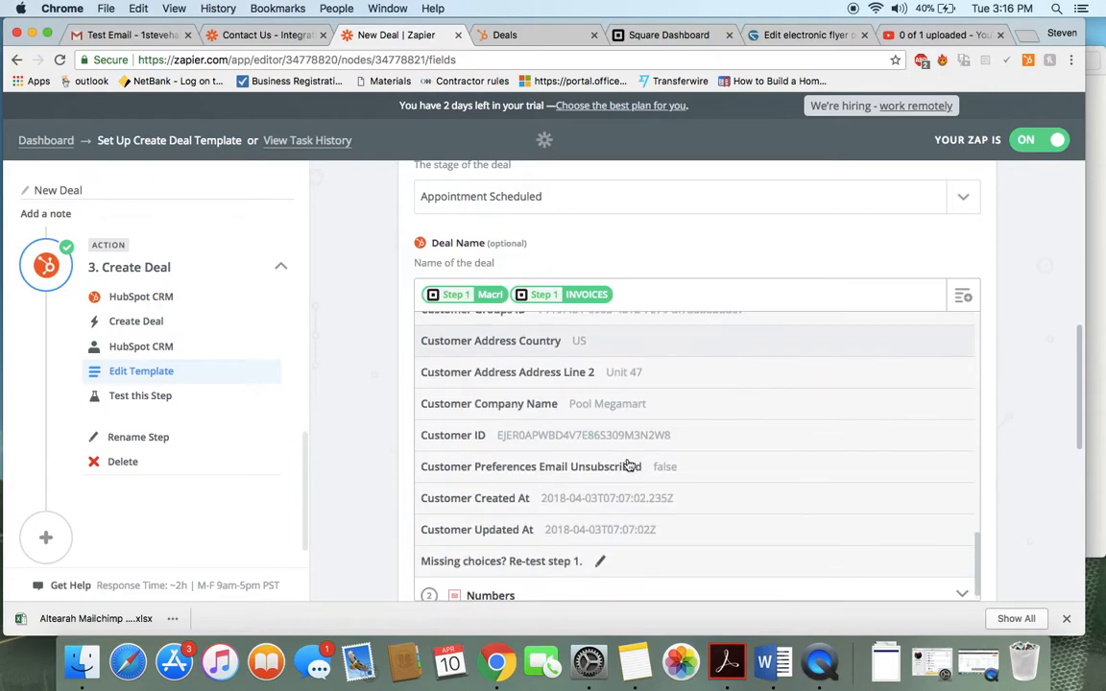
pyautogui.scroll(2, 629, 464)
pyautogui.scroll(3, 638, 395)
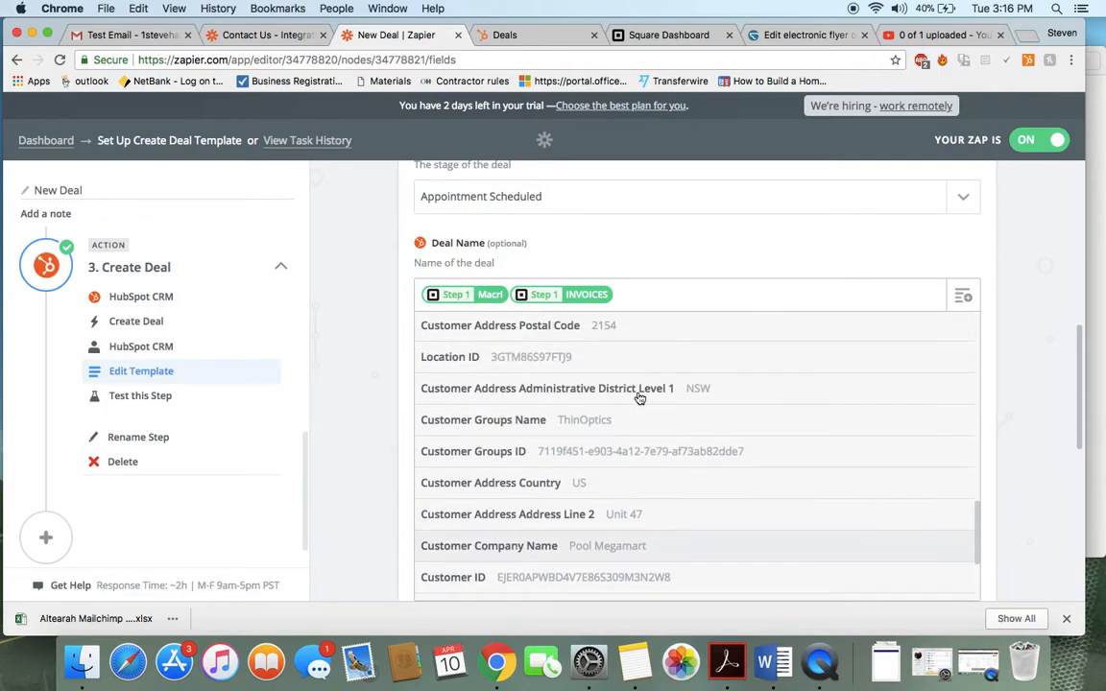
pyautogui.scroll(12, 698, 370)
pyautogui.click(1018, 299)
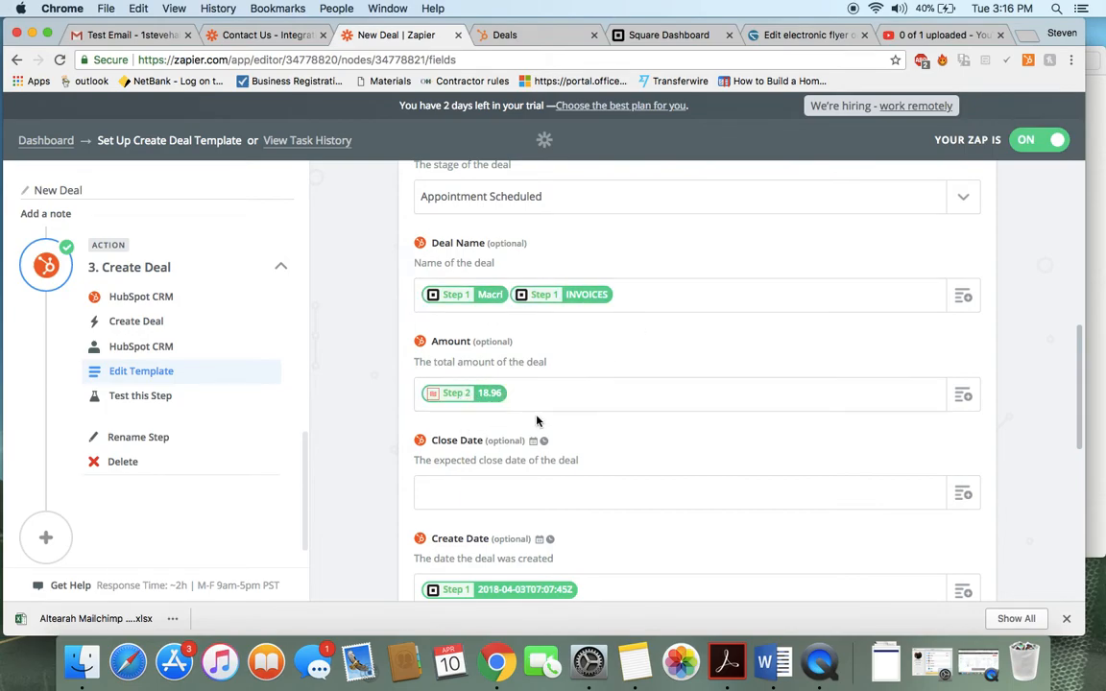
# Step: Review the remaining Create Deal template fields, from amount and dates through deal type to the closing options
pyautogui.scroll(-4, 538, 415)
pyautogui.scroll(-5, 488, 420)
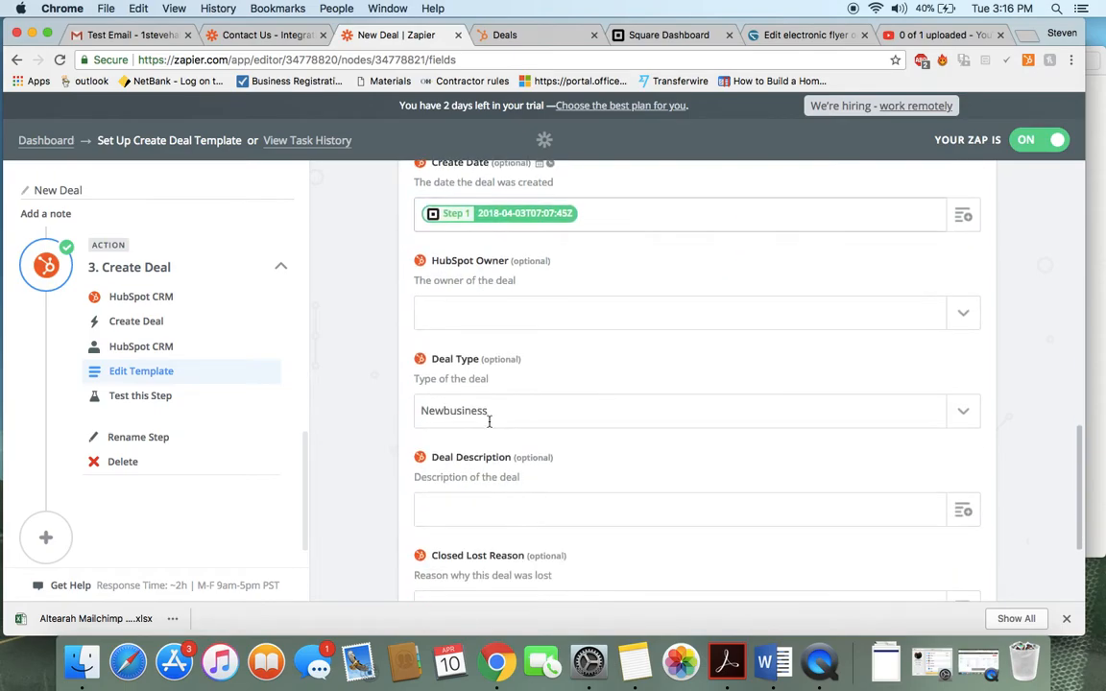
pyautogui.scroll(-5, 490, 426)
pyautogui.scroll(13, 489, 422)
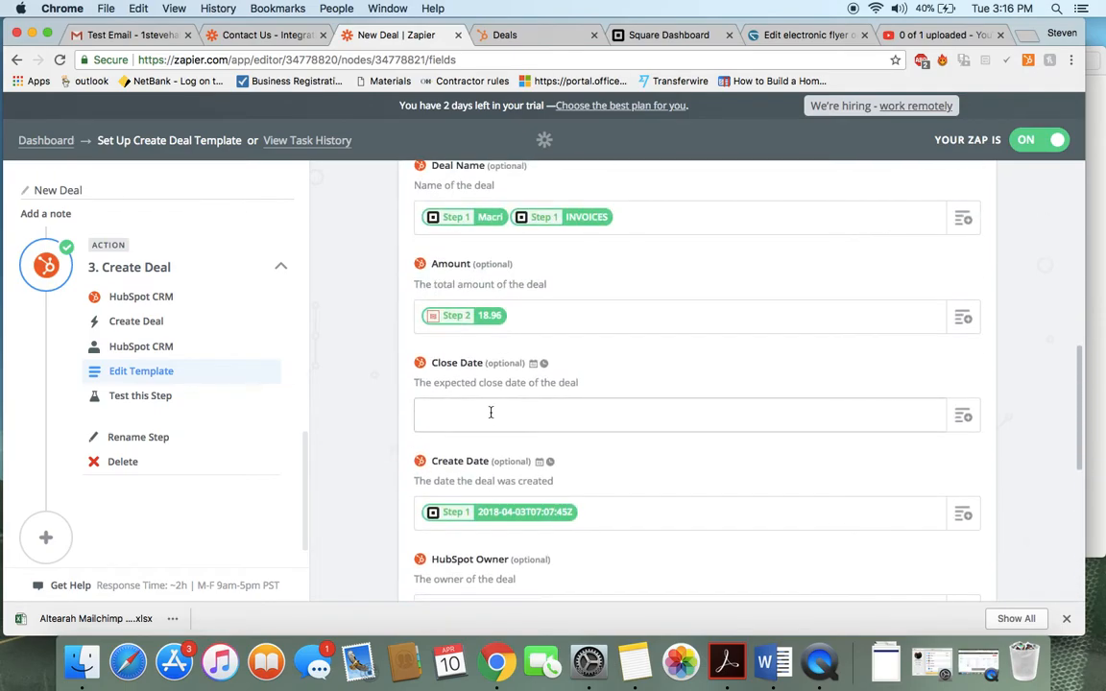
# Step: Open the $18.96 deal under Appointment Scheduled in HubSpot and review its properties and activity
pyautogui.click(501, 36)
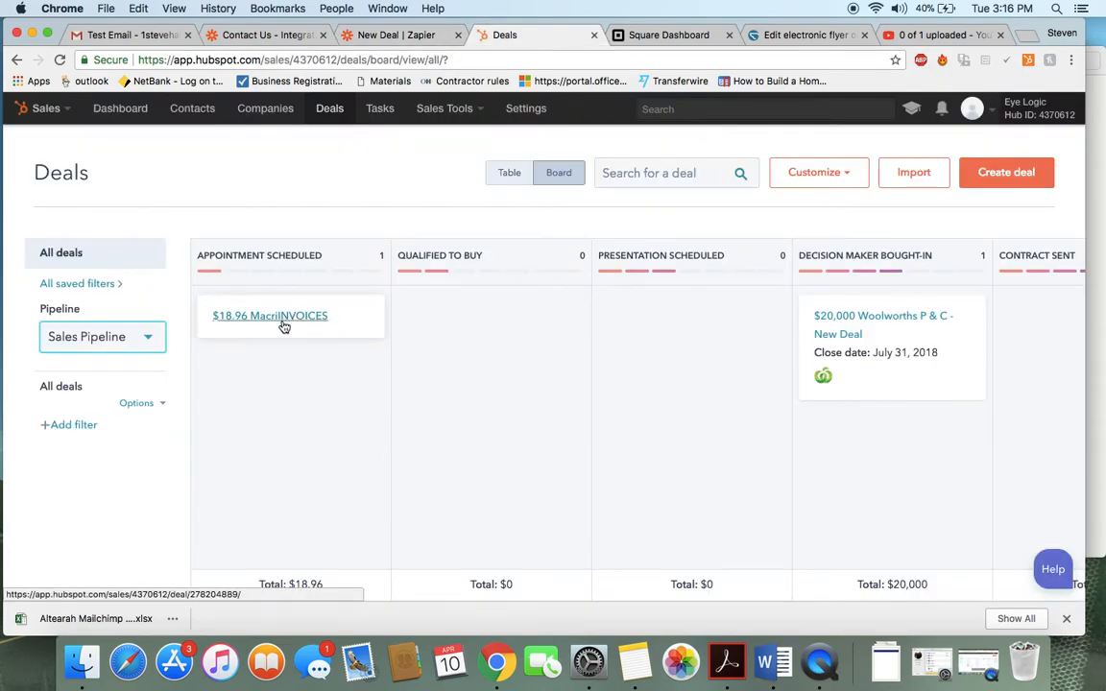
pyautogui.click(283, 325)
pyautogui.scroll(-5, 451, 413)
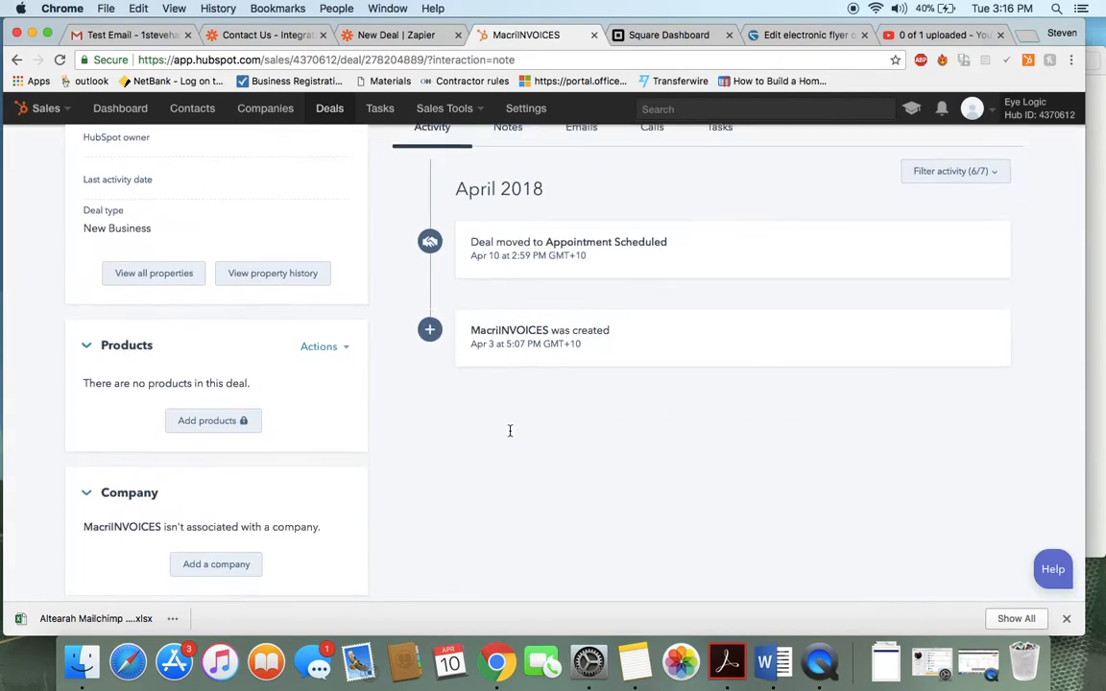
pyautogui.scroll(5, 601, 278)
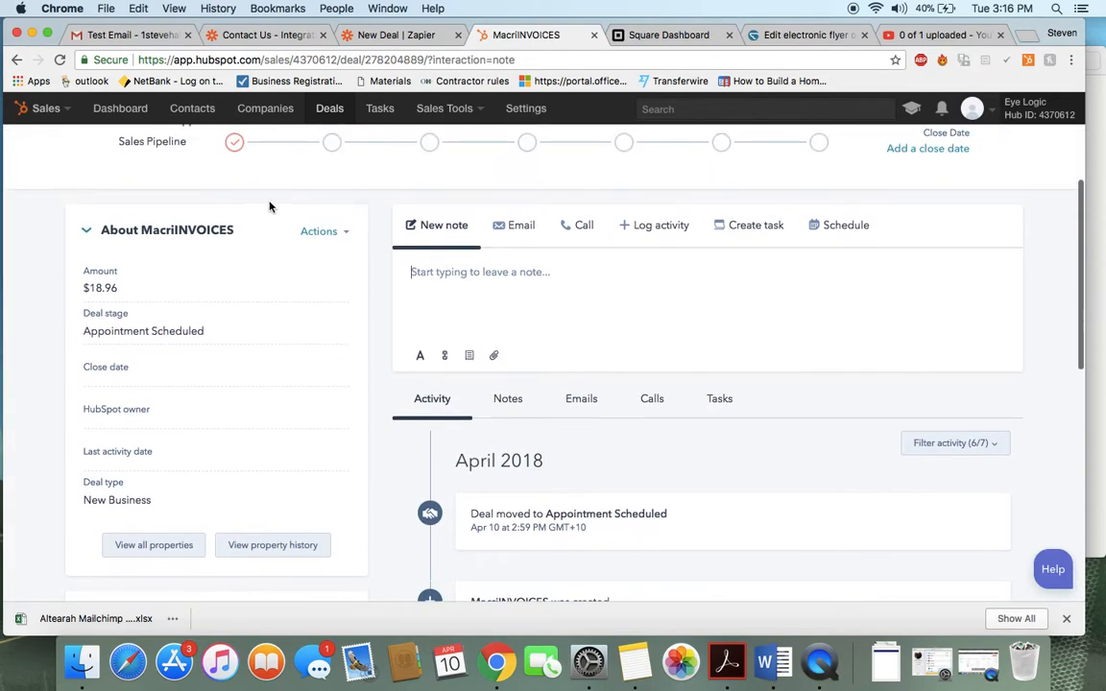
pyautogui.scroll(3, 282, 281)
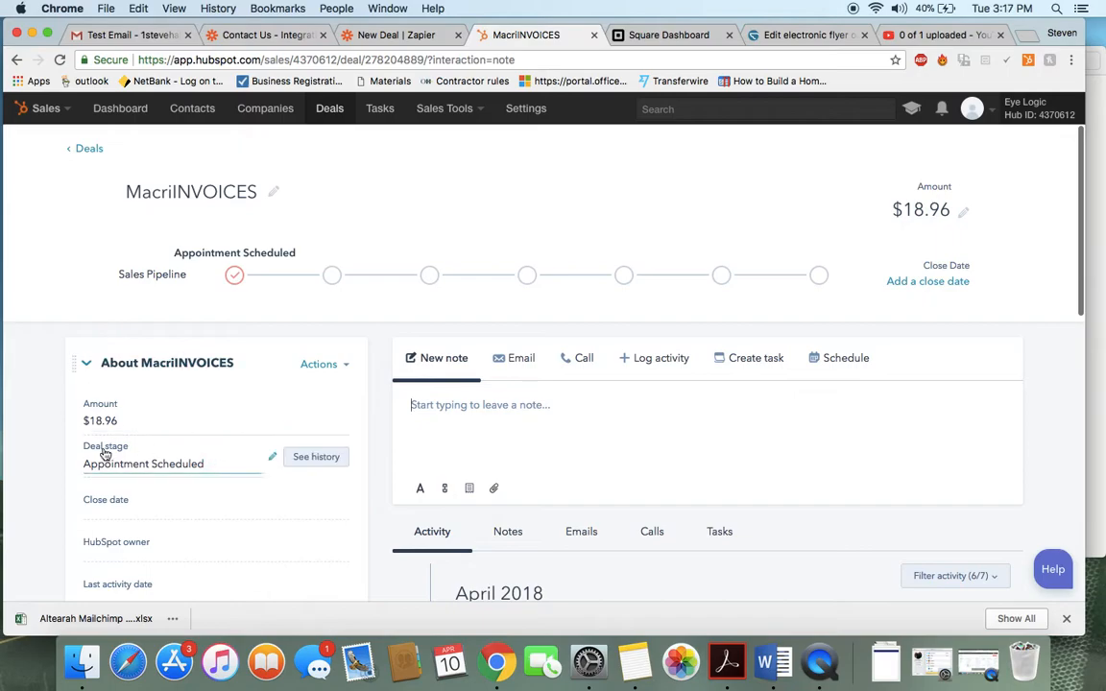
# Step: Return to the deals board and examine the Sales Pipeline's stages and the board's customization options
pyautogui.click(326, 122)
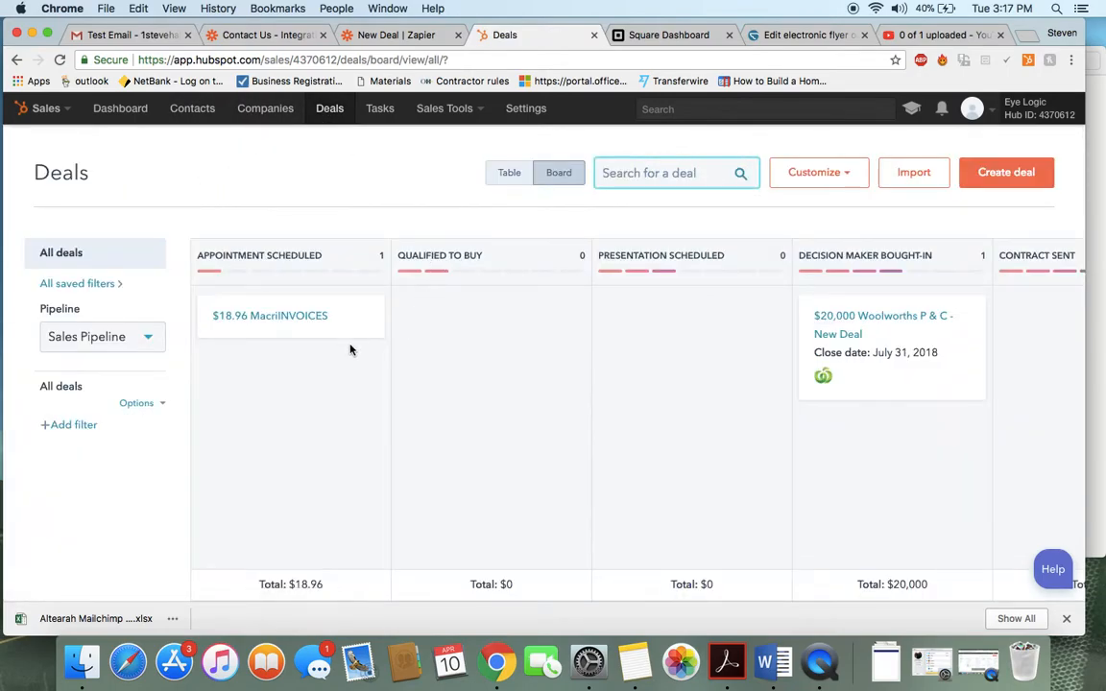
pyautogui.click(137, 349)
pyautogui.click(142, 347)
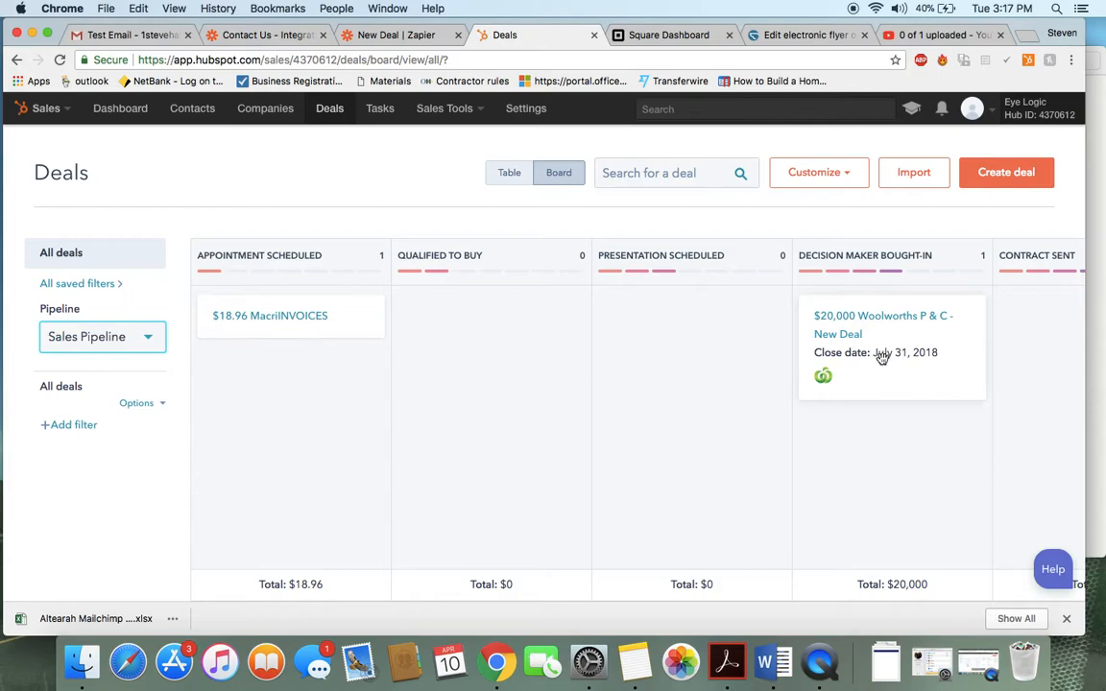
pyautogui.hscroll(10, 881, 357)
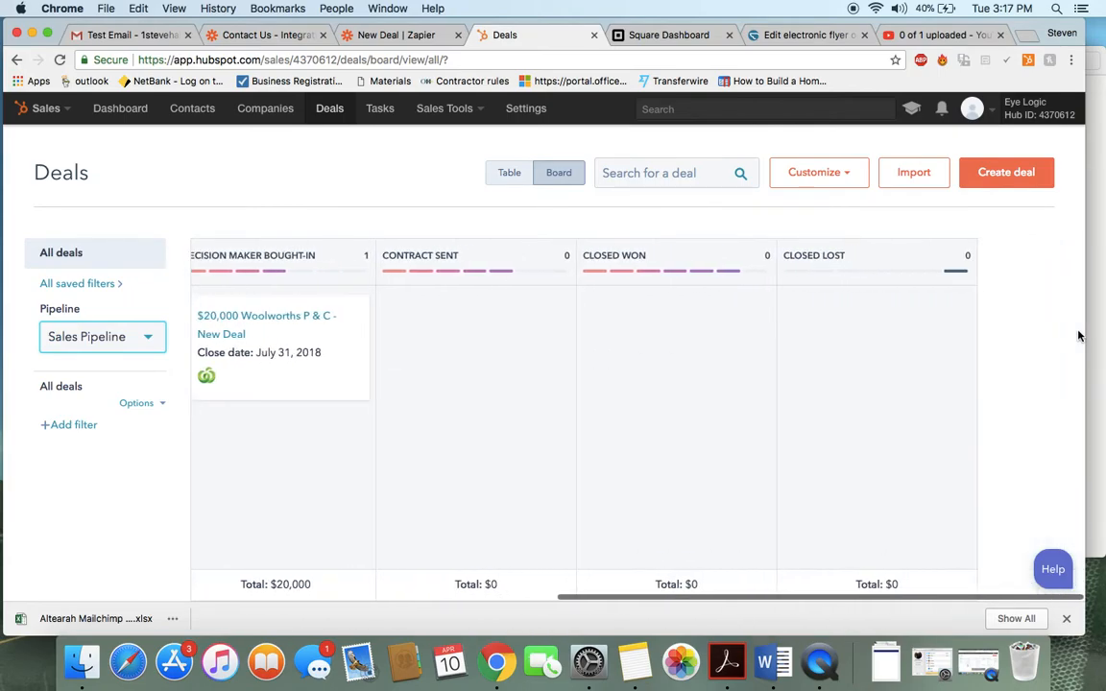
pyautogui.hscroll(-10, 1079, 335)
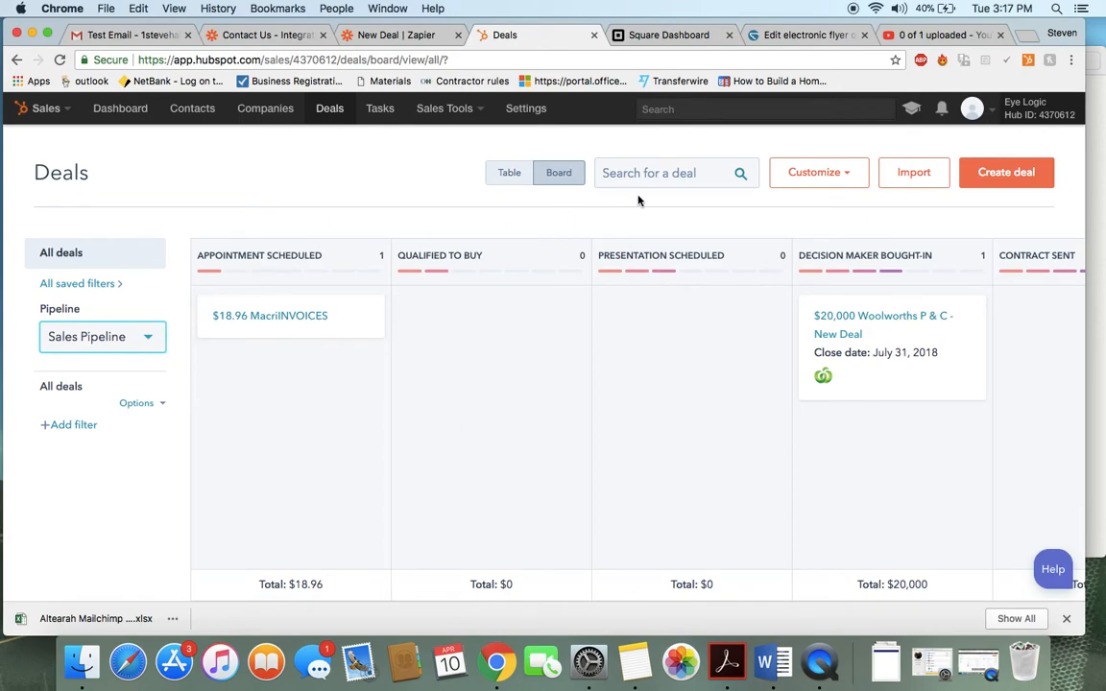
pyautogui.click(863, 175)
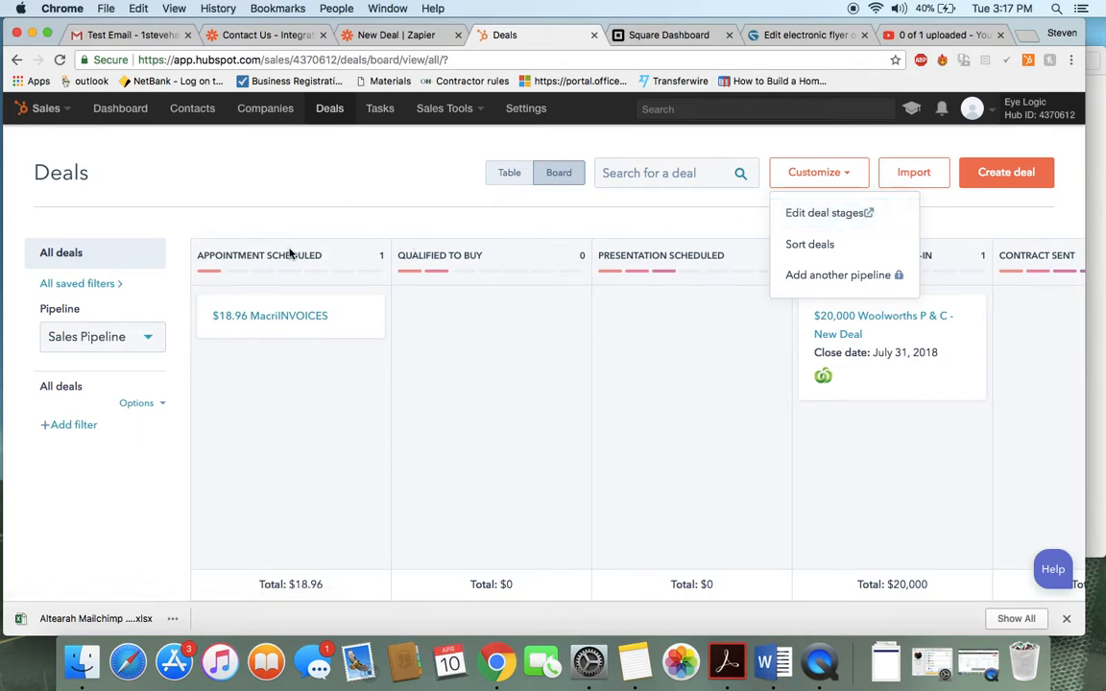
pyautogui.click(694, 232)
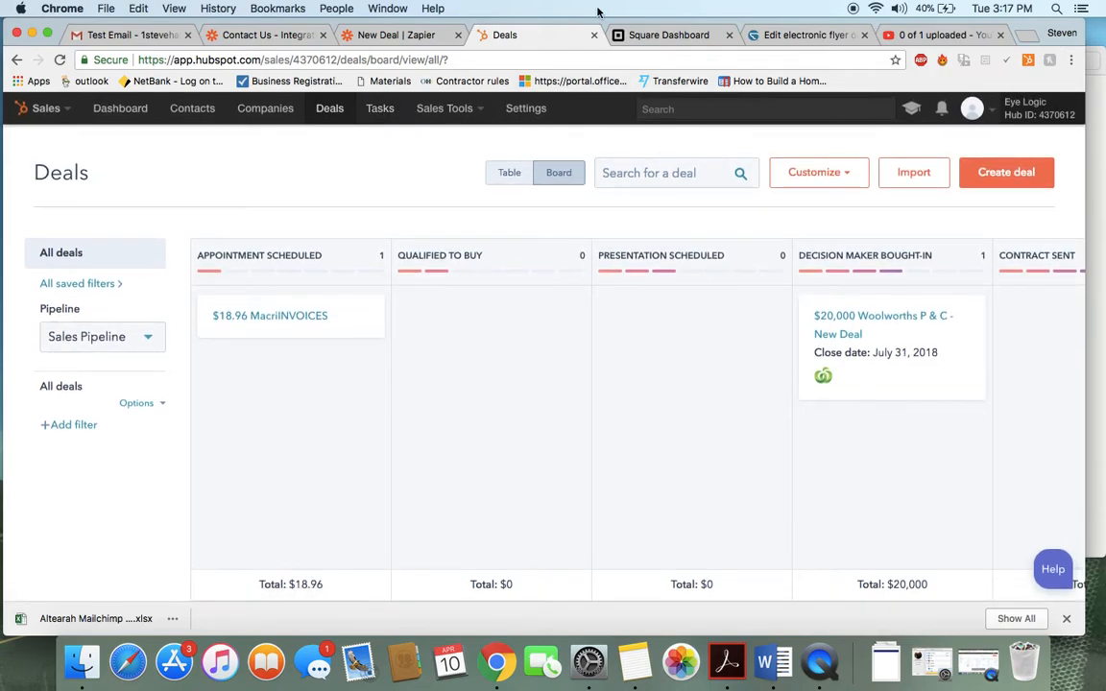
# Step: Switch back to the New Deal Zap in Zapier and look over its Create Deal and Numbers actions
pyautogui.click(662, 35)
pyautogui.click(480, 36)
pyautogui.click(444, 38)
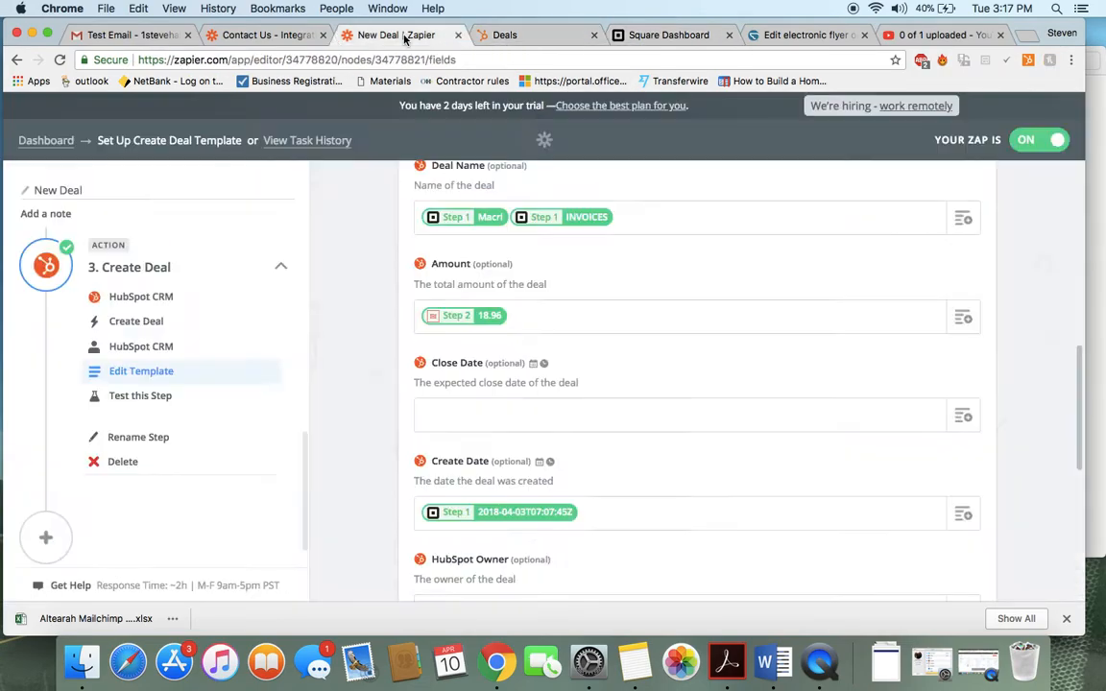
pyautogui.scroll(-1, 212, 432)
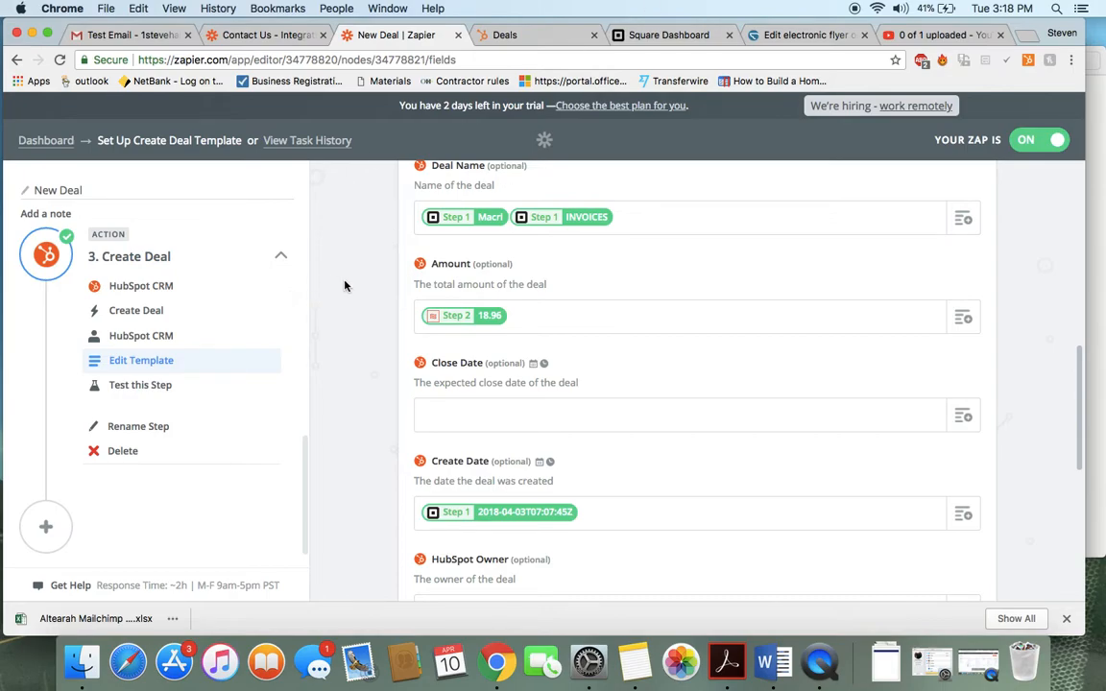
pyautogui.scroll(5, 229, 320)
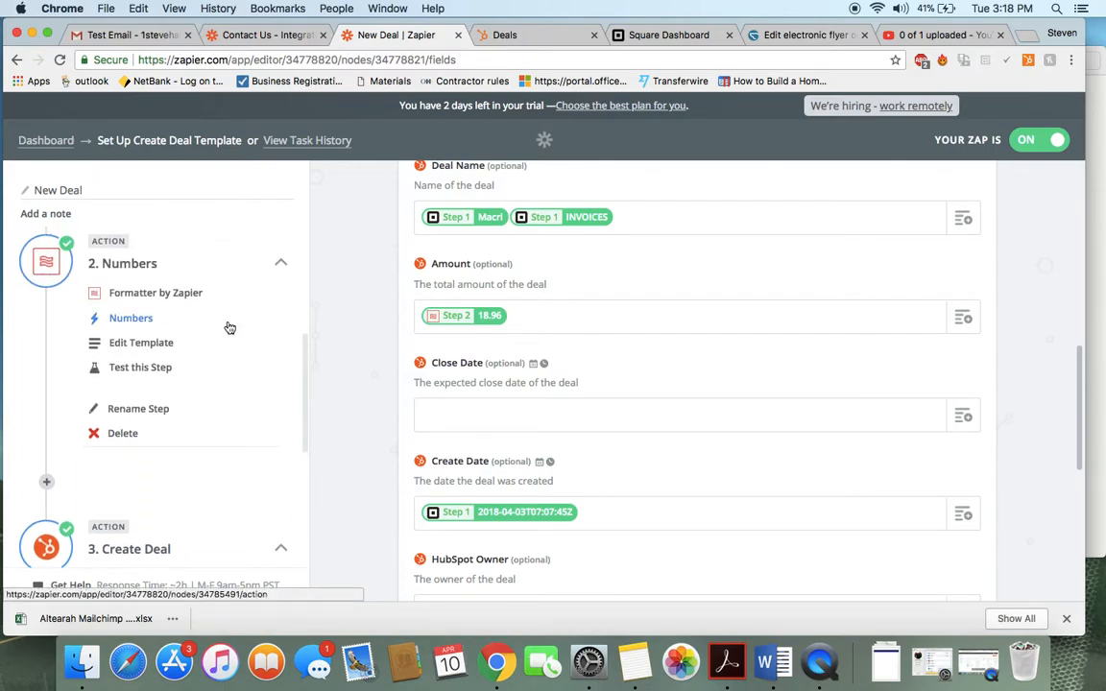
# Step: Review the New Deal Zap's full sequence, from the Square New Transaction trigger through Numbers to Create Deal, alongside the deal template fields
pyautogui.scroll(4, 248, 342)
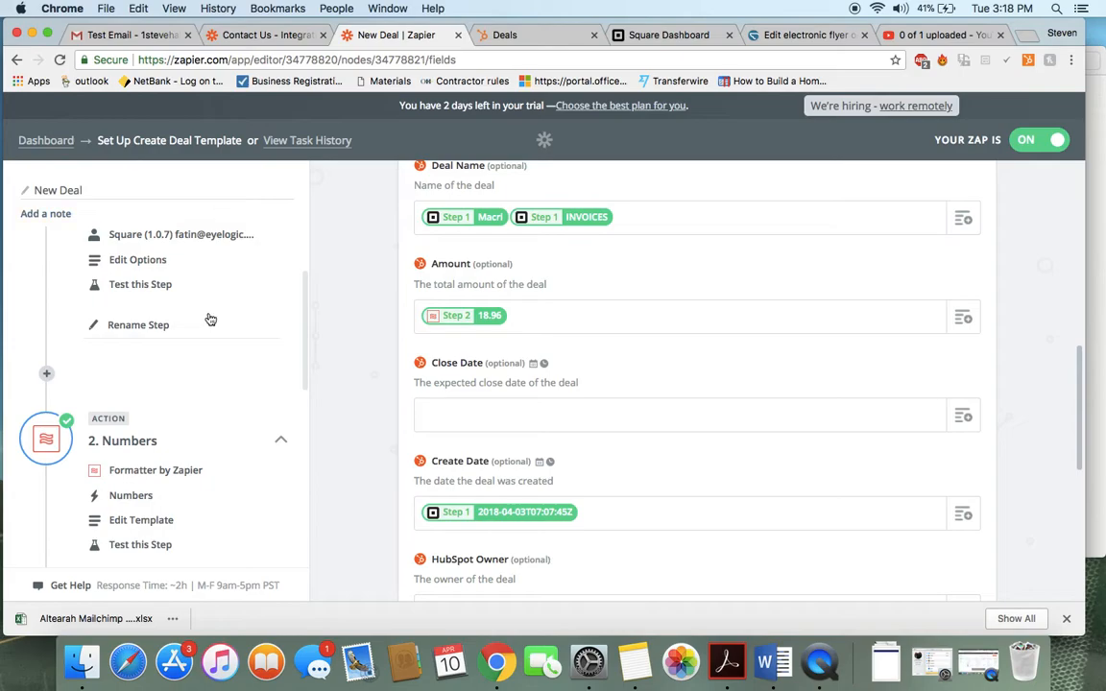
pyautogui.scroll(3, 209, 322)
pyautogui.scroll(-7, 211, 325)
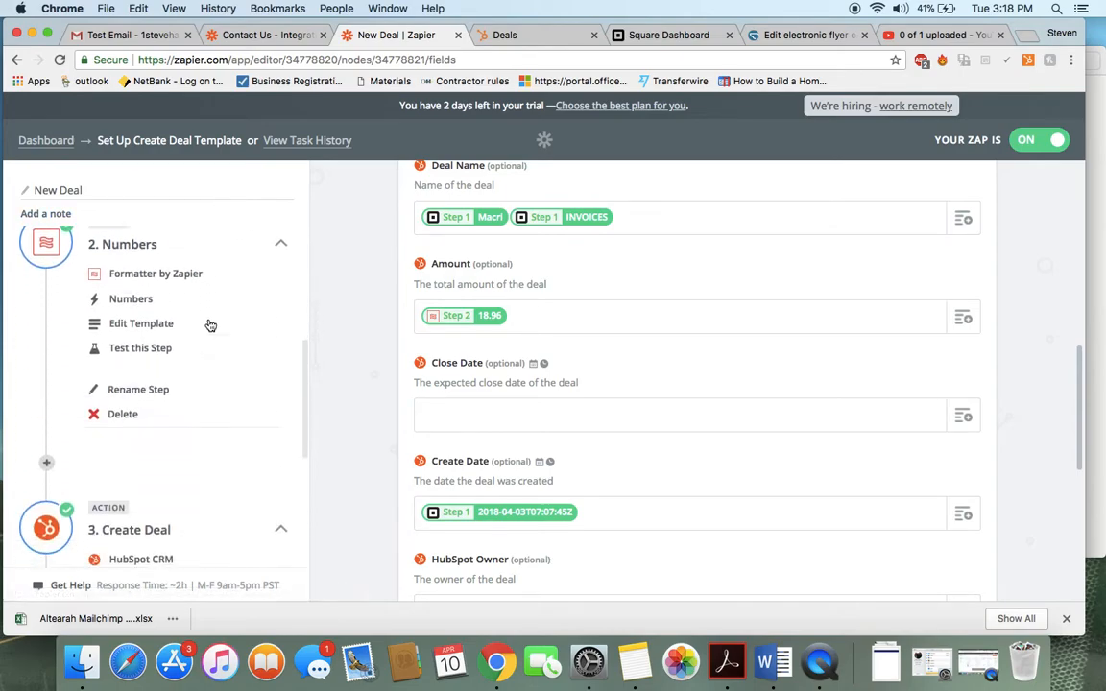
pyautogui.scroll(-4, 209, 325)
pyautogui.scroll(10, 211, 212)
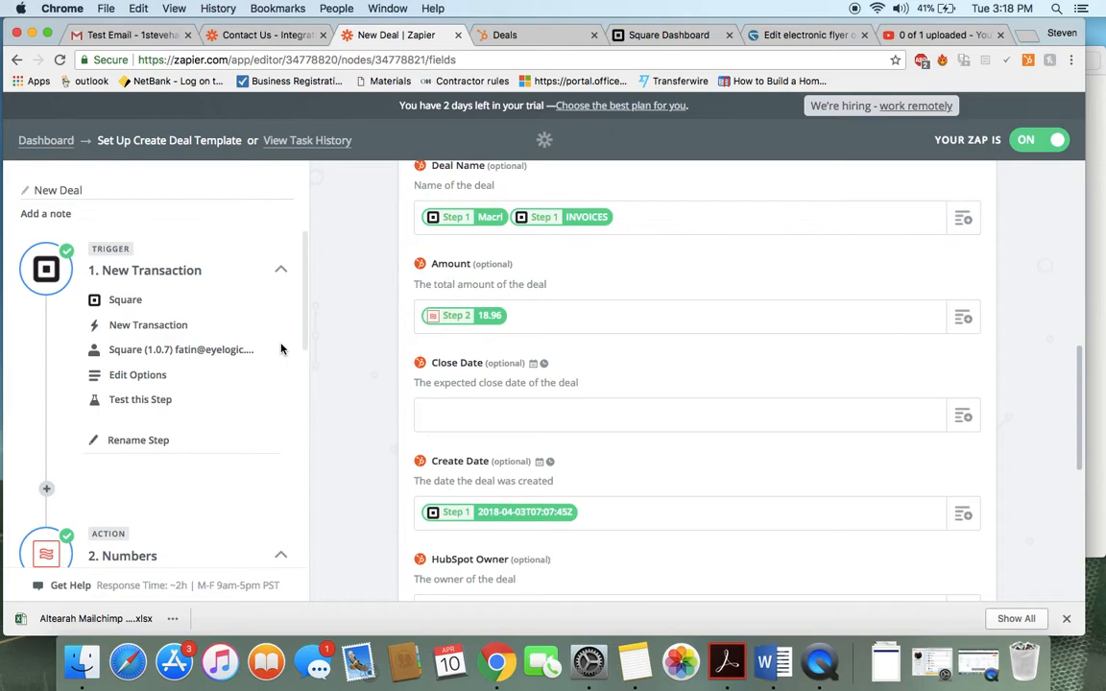
pyautogui.scroll(2, 552, 235)
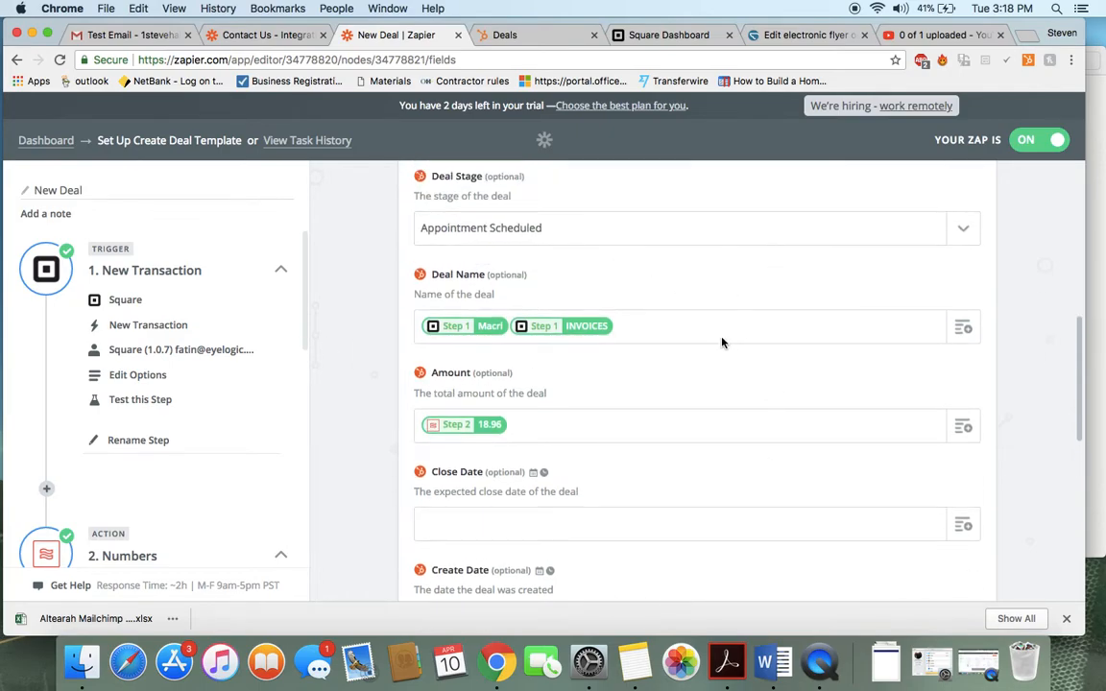
pyautogui.scroll(-2, 604, 285)
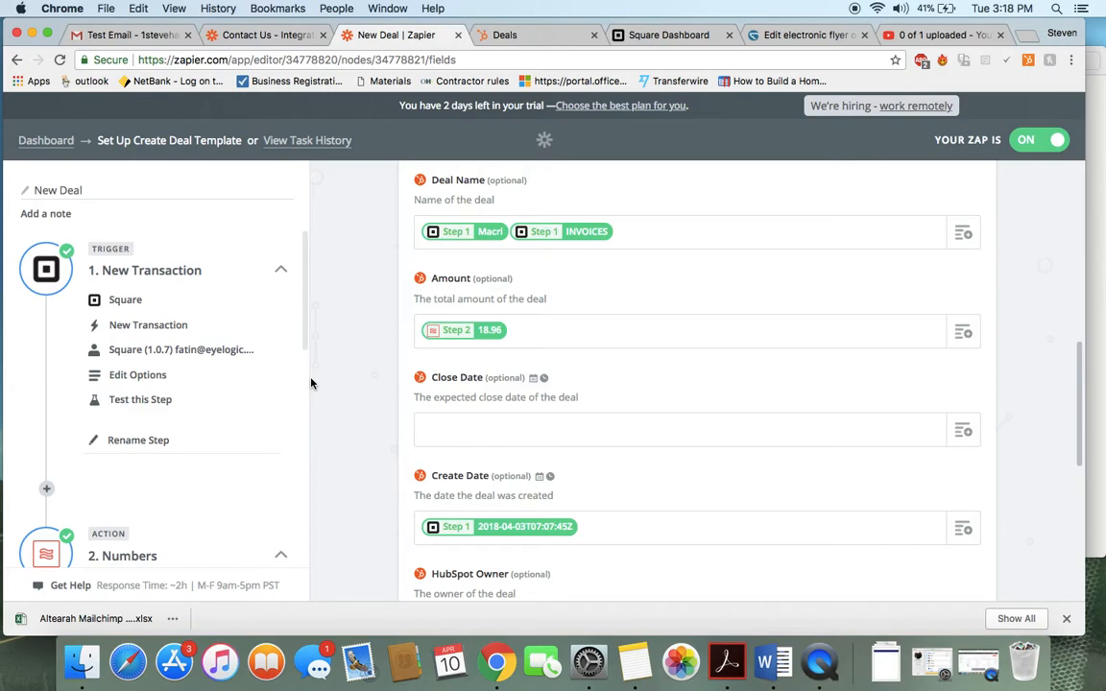
pyautogui.scroll(-10, 217, 437)
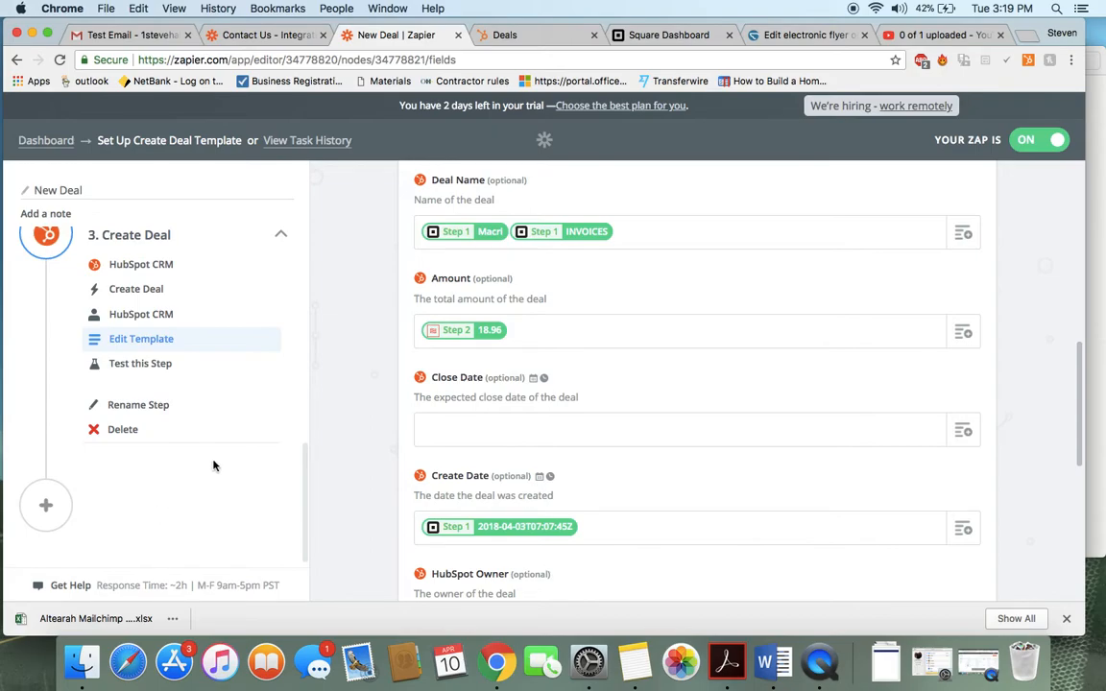
pyautogui.scroll(5, 212, 464)
pyautogui.scroll(5, 213, 394)
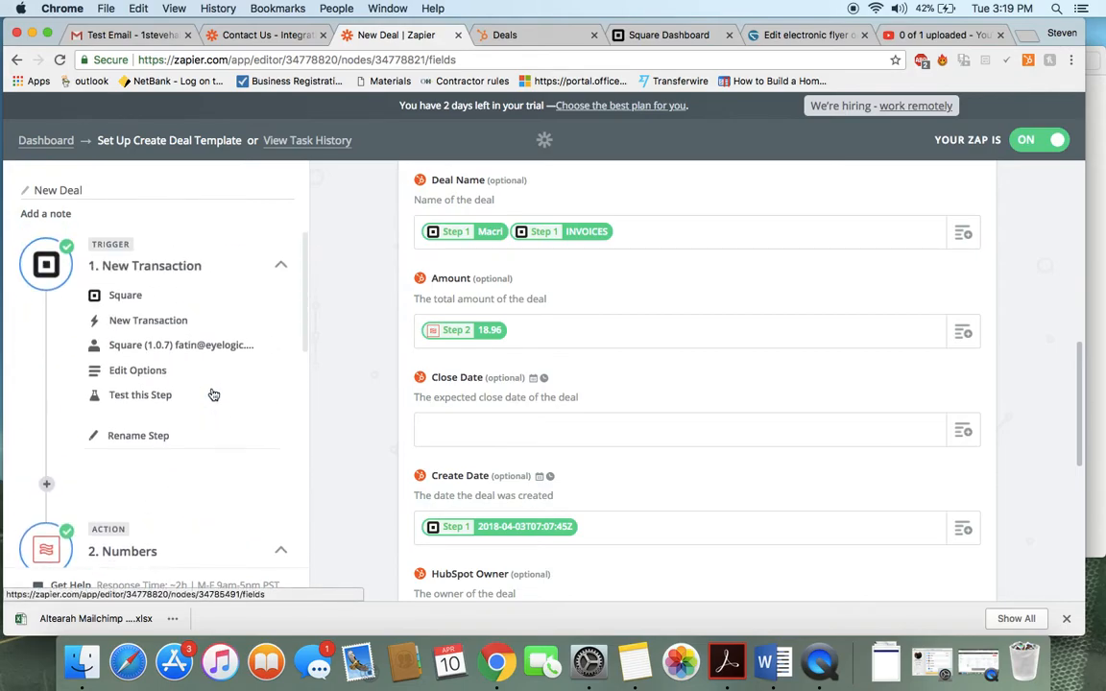
# Step: Check the HubSpot deals board, then return to the New Deal Zap and look over its trigger and Numbers action
pyautogui.click(497, 34)
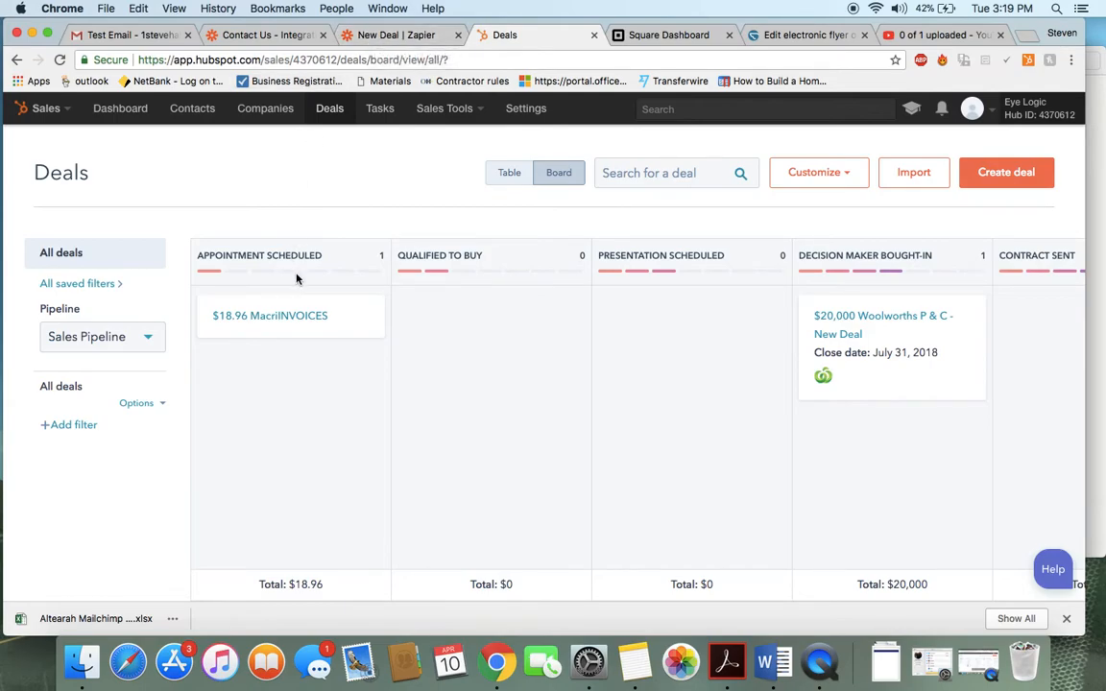
pyautogui.click(382, 38)
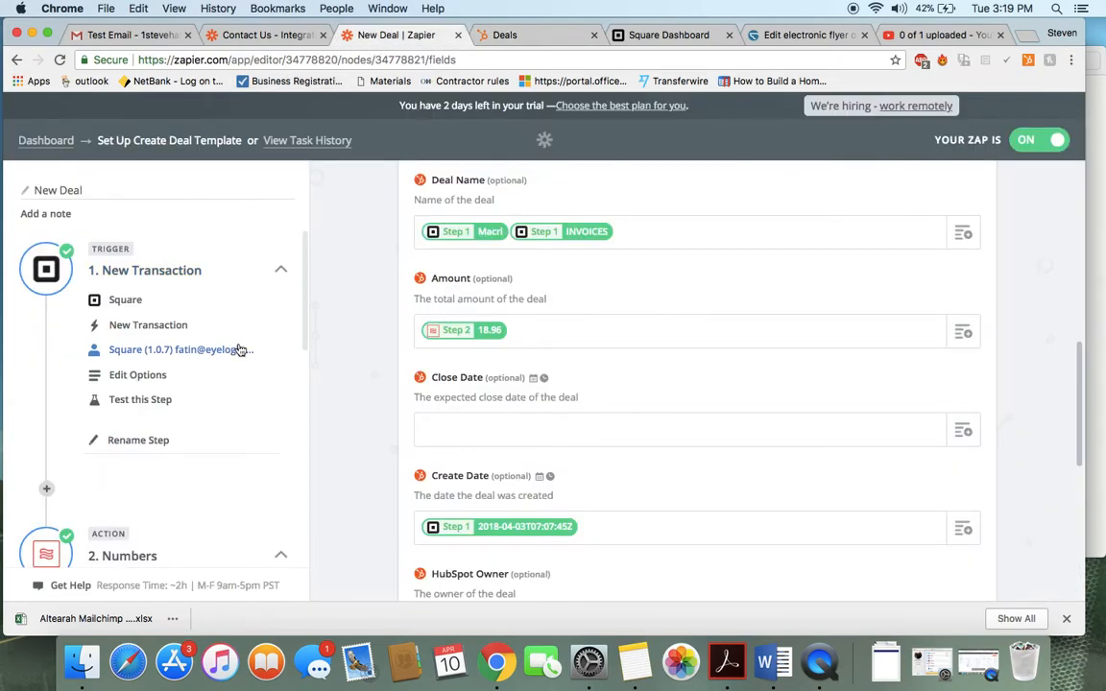
pyautogui.scroll(-2, 240, 351)
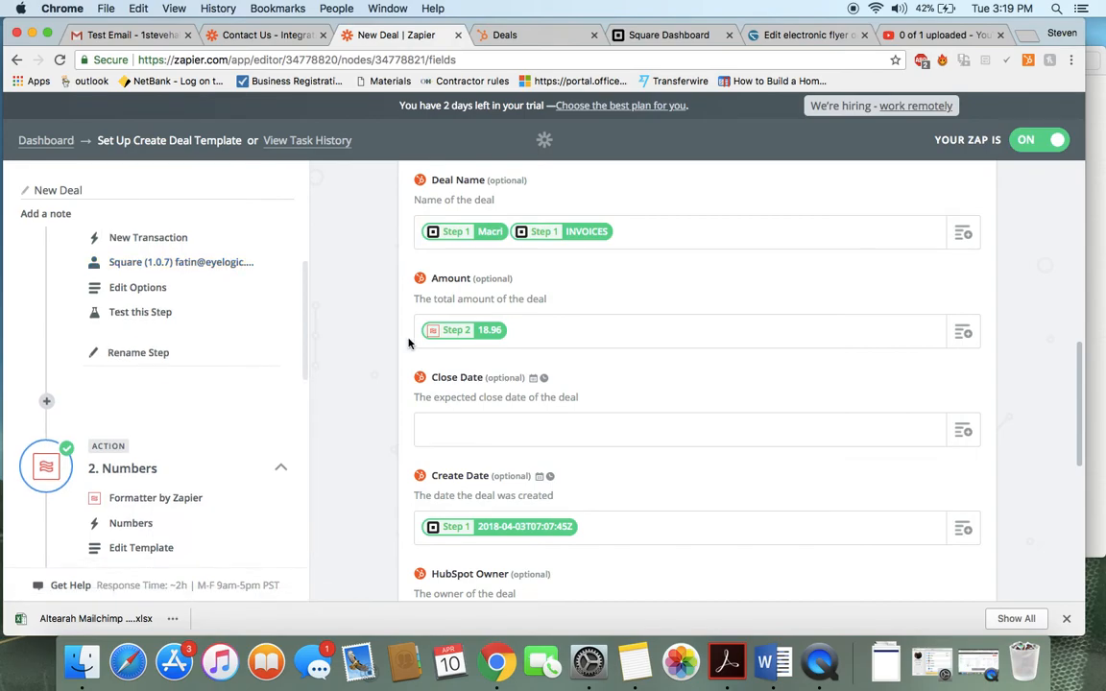
# Step: Switch to the client's email in Gmail and review the requested syncs, highlighting the new-company requests in both directions between Square and HubSpot
pyautogui.click(113, 36)
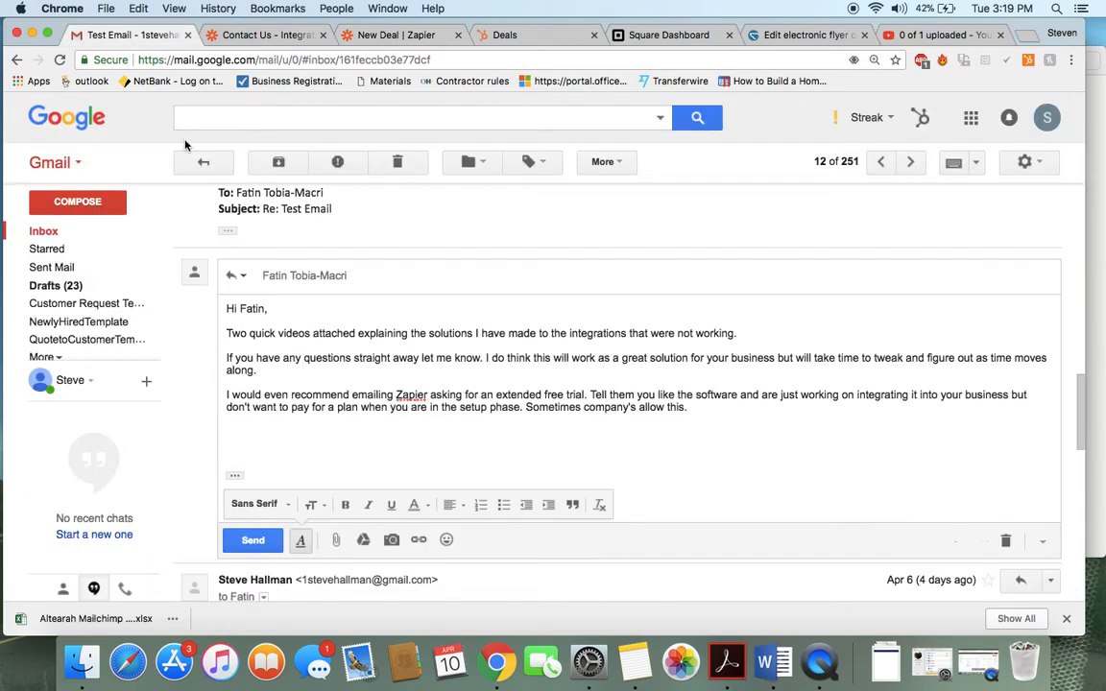
pyautogui.scroll(10, 300, 231)
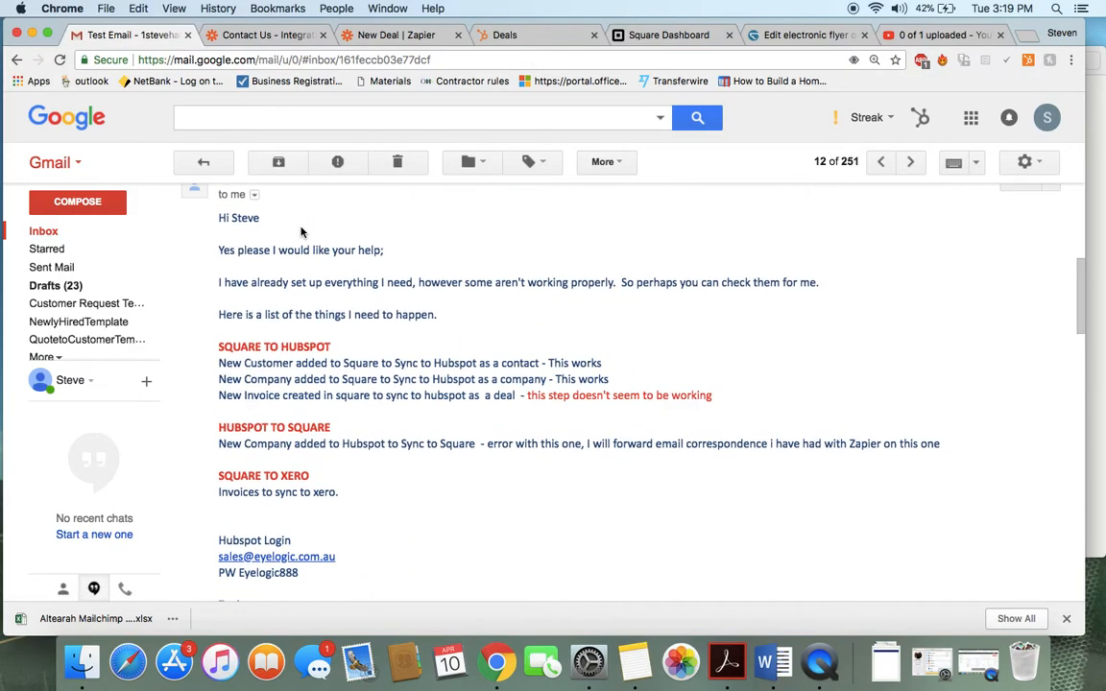
pyautogui.moveTo(609, 367); pyautogui.dragTo(163, 374)
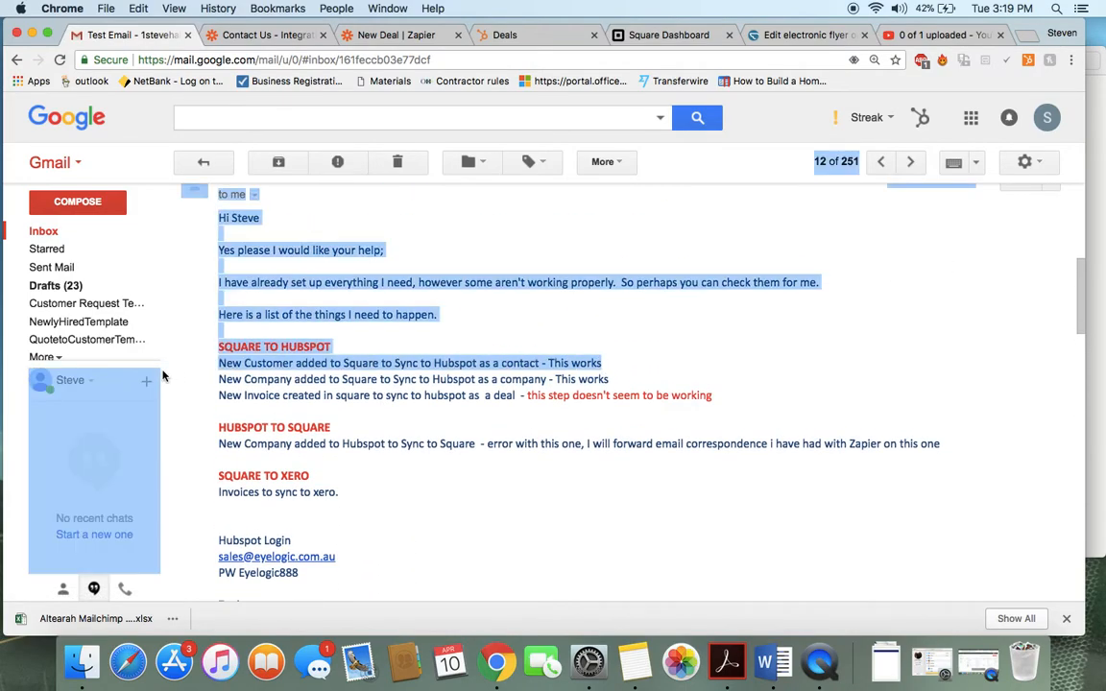
pyautogui.click(381, 381)
pyautogui.moveTo(610, 381); pyautogui.dragTo(244, 380)
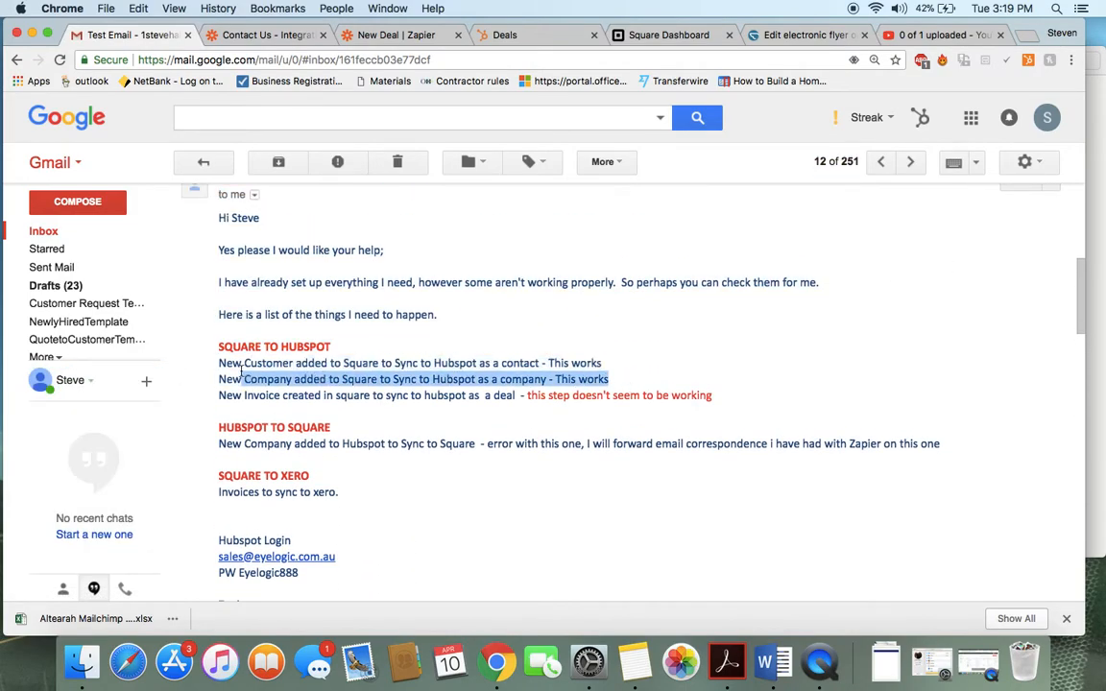
pyautogui.tripleClick(252, 441)
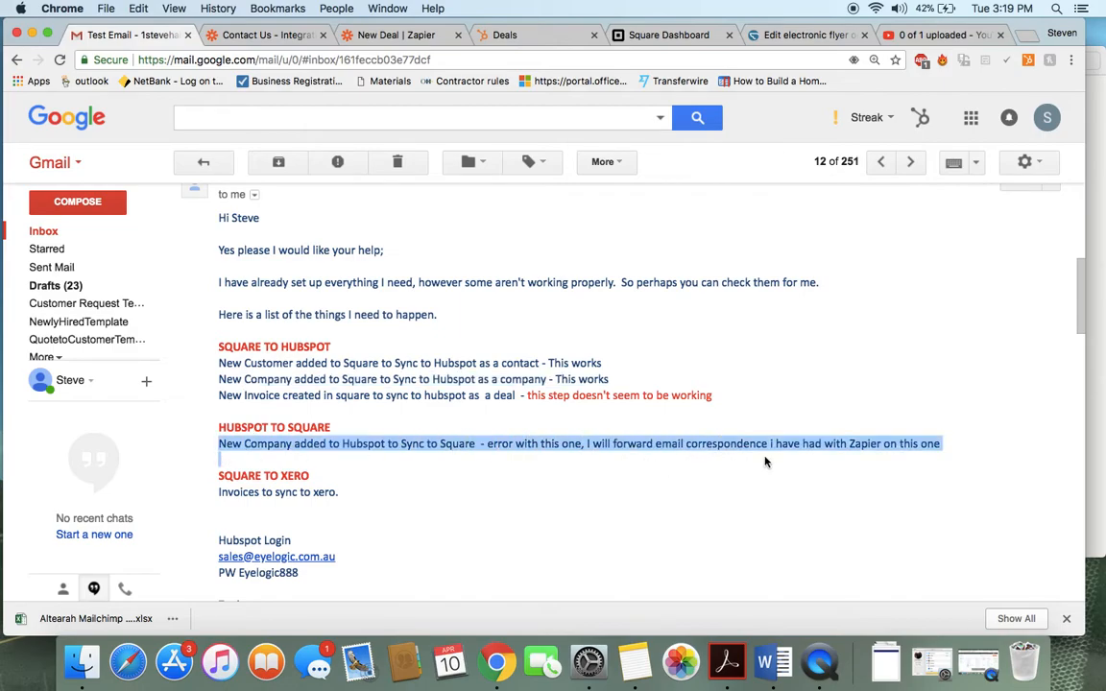
pyautogui.click(519, 434)
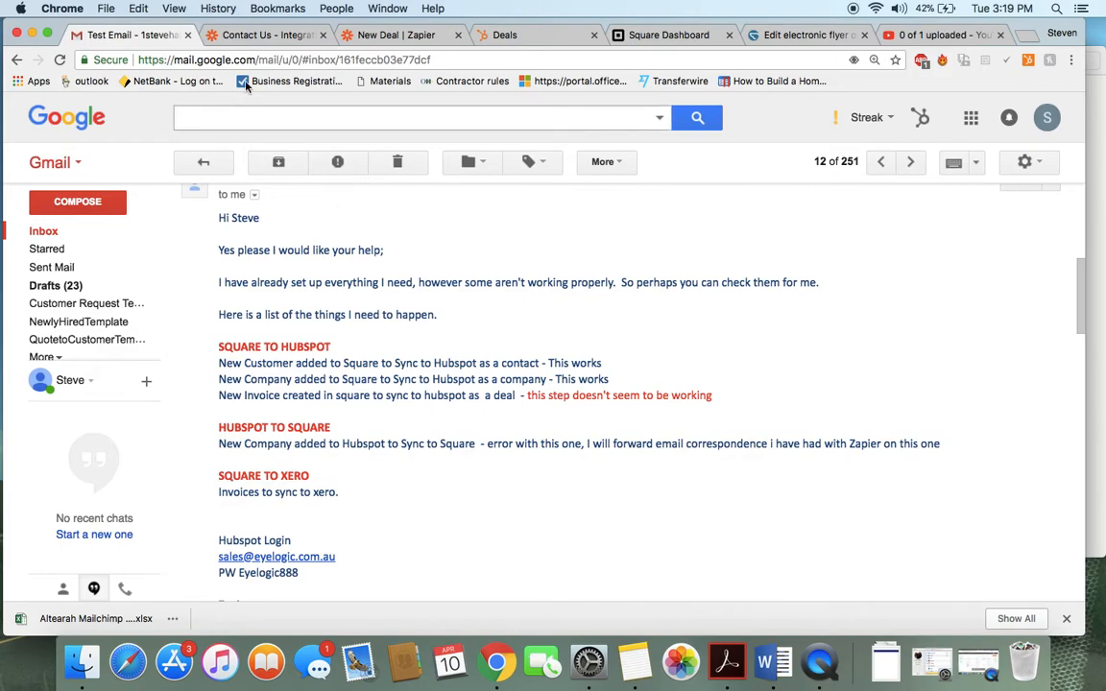
# Step: Open the Companies list in HubSpot and look at it alongside the Square dashboard's sales summary
pyautogui.click(240, 35)
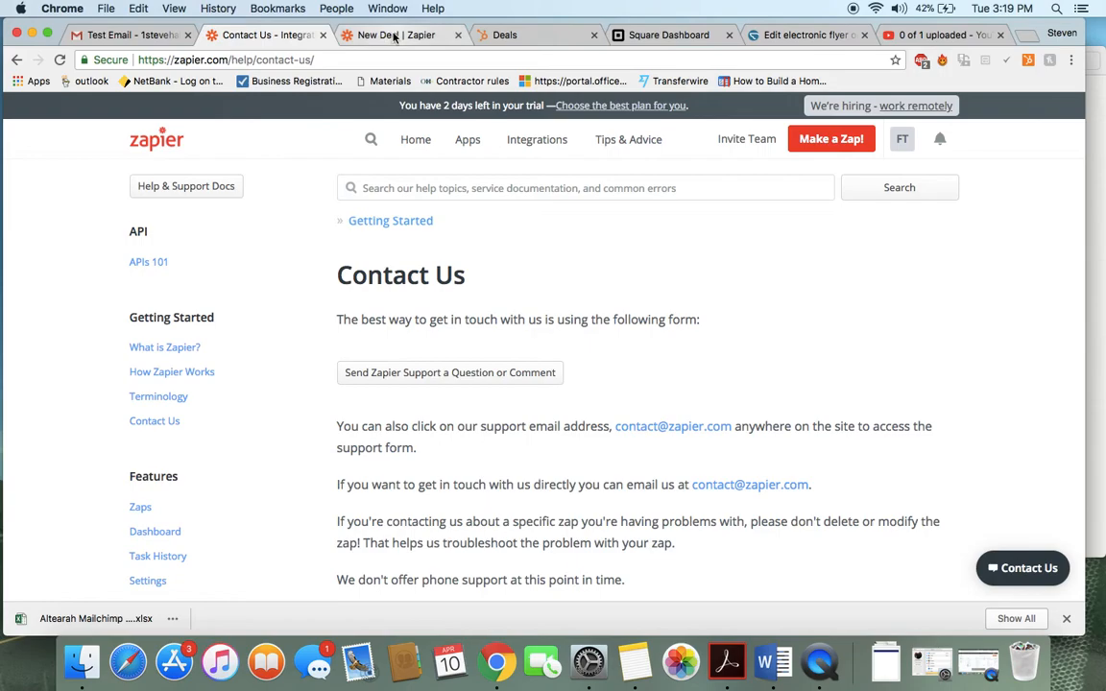
pyautogui.click(501, 36)
pyautogui.click(259, 113)
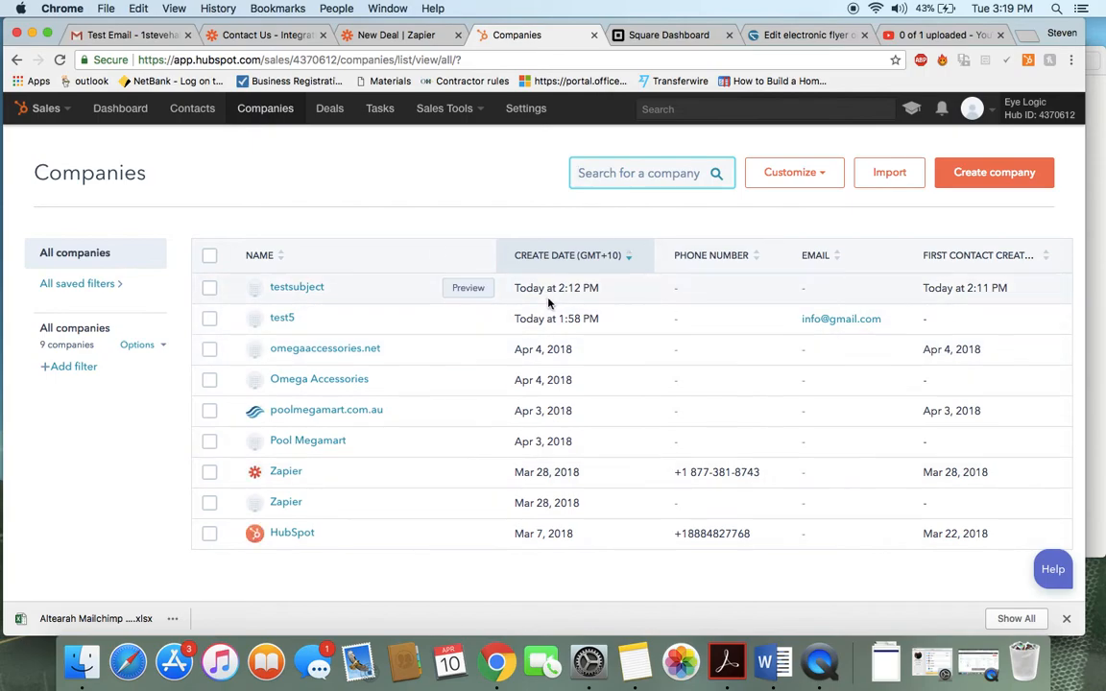
pyautogui.click(698, 41)
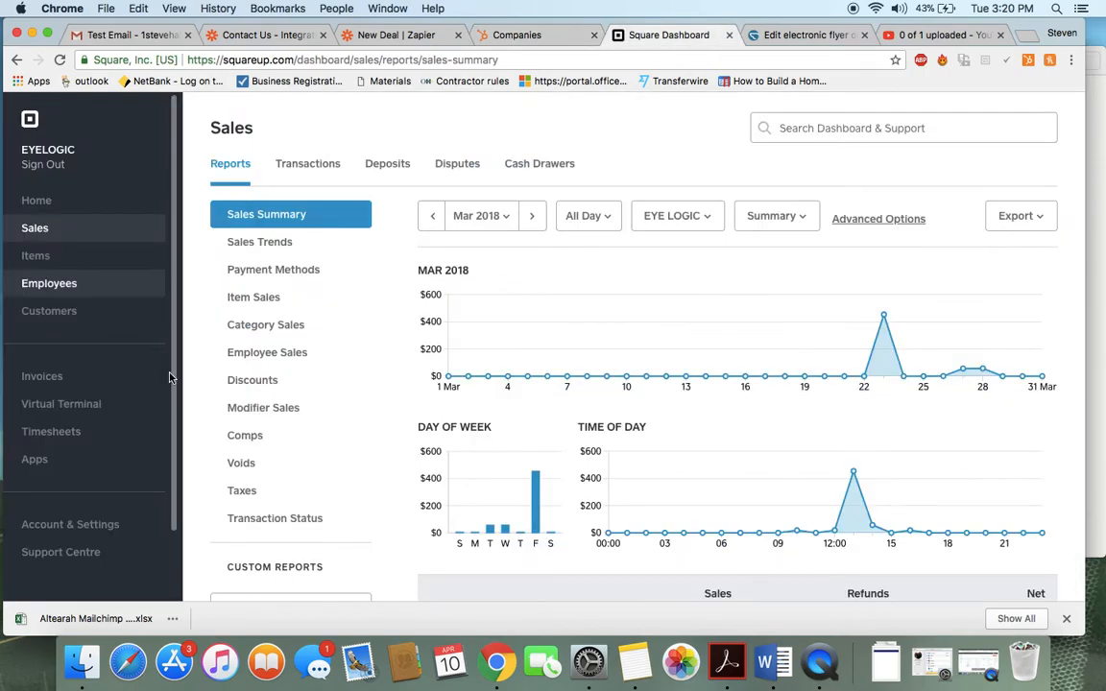
pyautogui.click(526, 36)
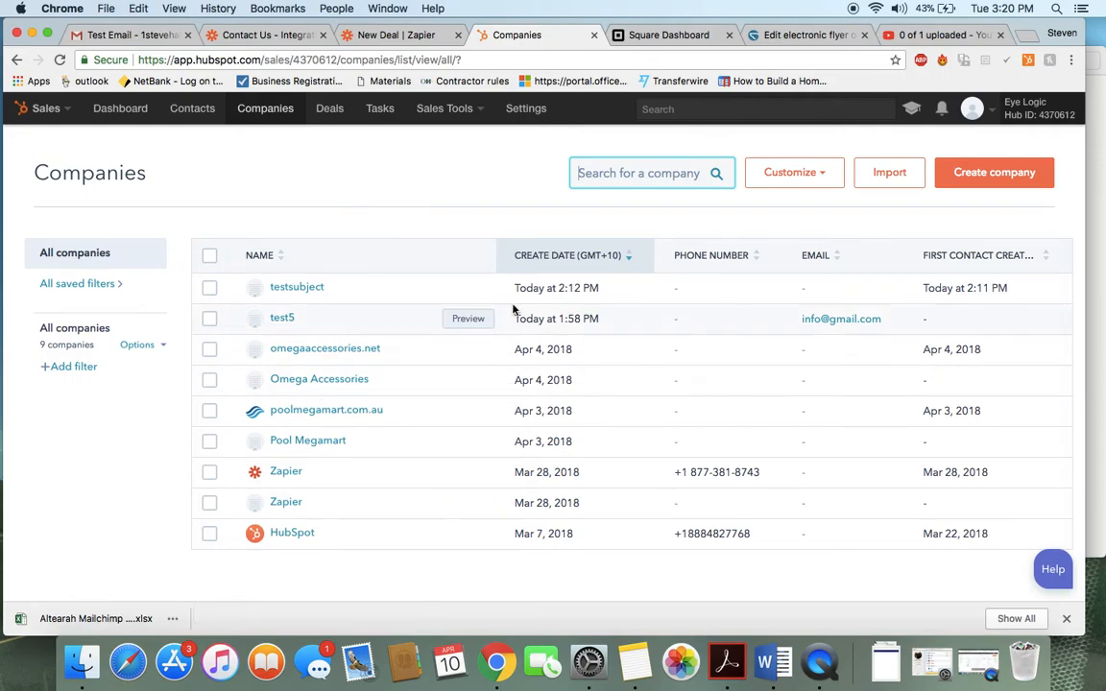
pyautogui.click(629, 34)
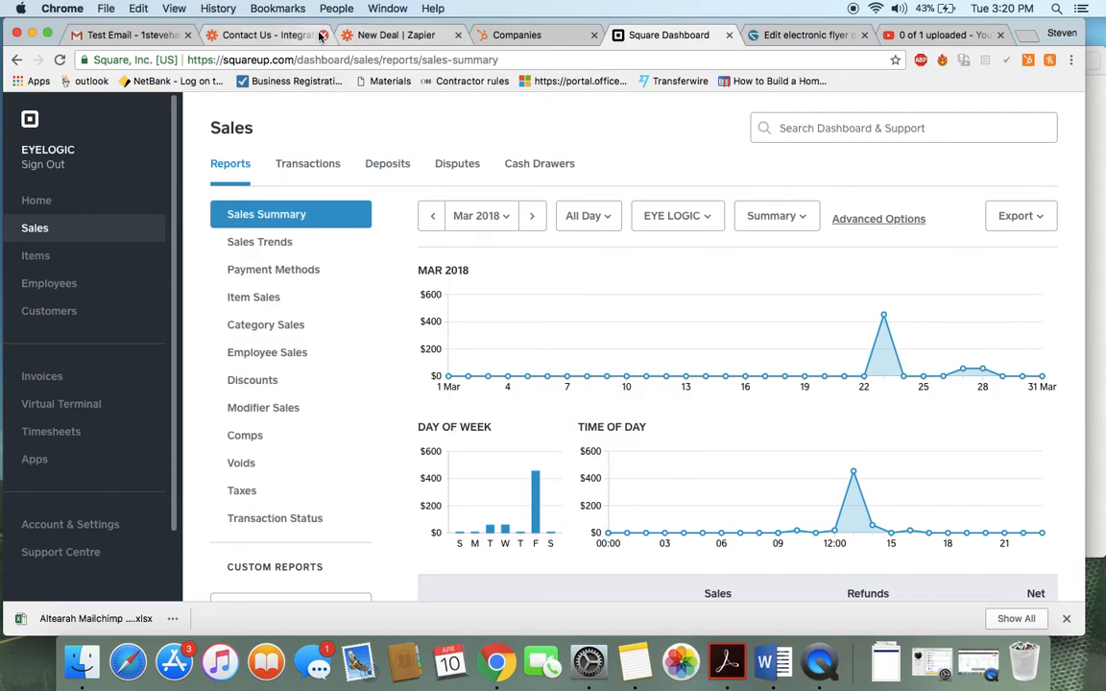
pyautogui.click(534, 36)
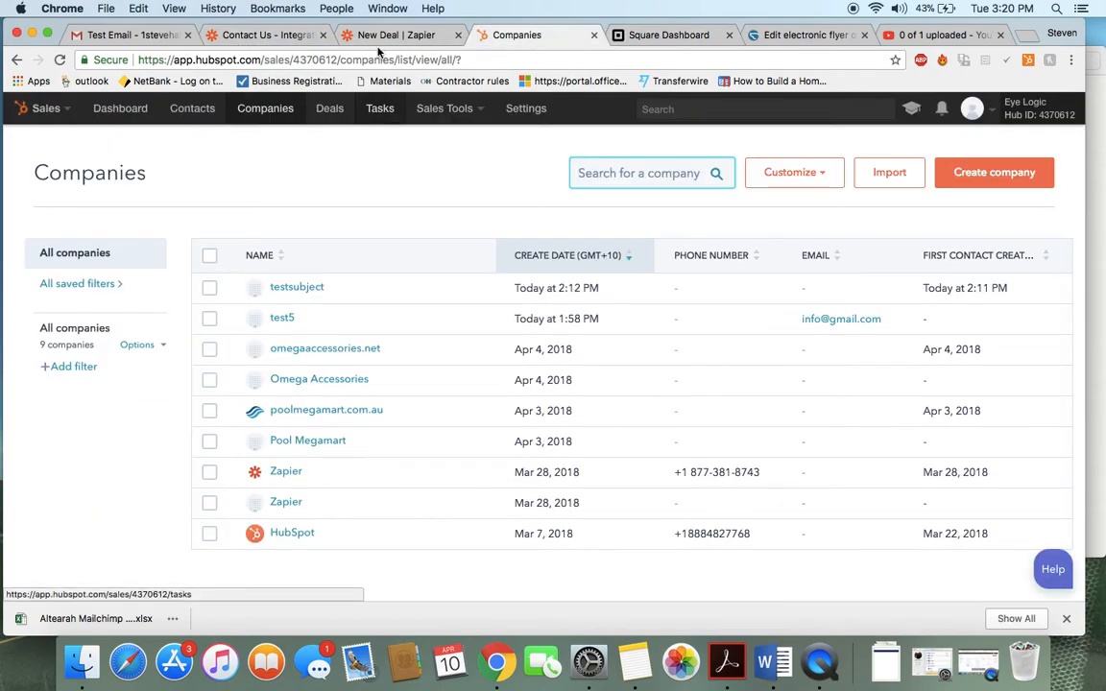
# Step: Return to the client's email in Gmail and reread the three Square to HubSpot sync requests
pyautogui.click(127, 36)
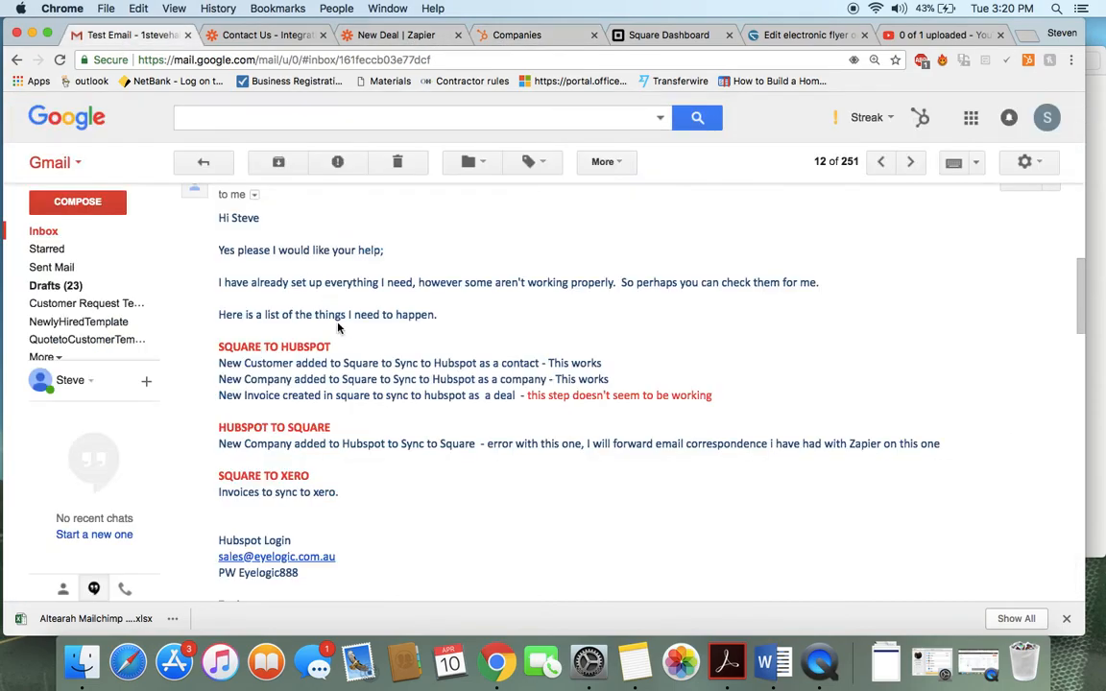
pyautogui.scroll(-3, 502, 382)
pyautogui.scroll(4, 502, 382)
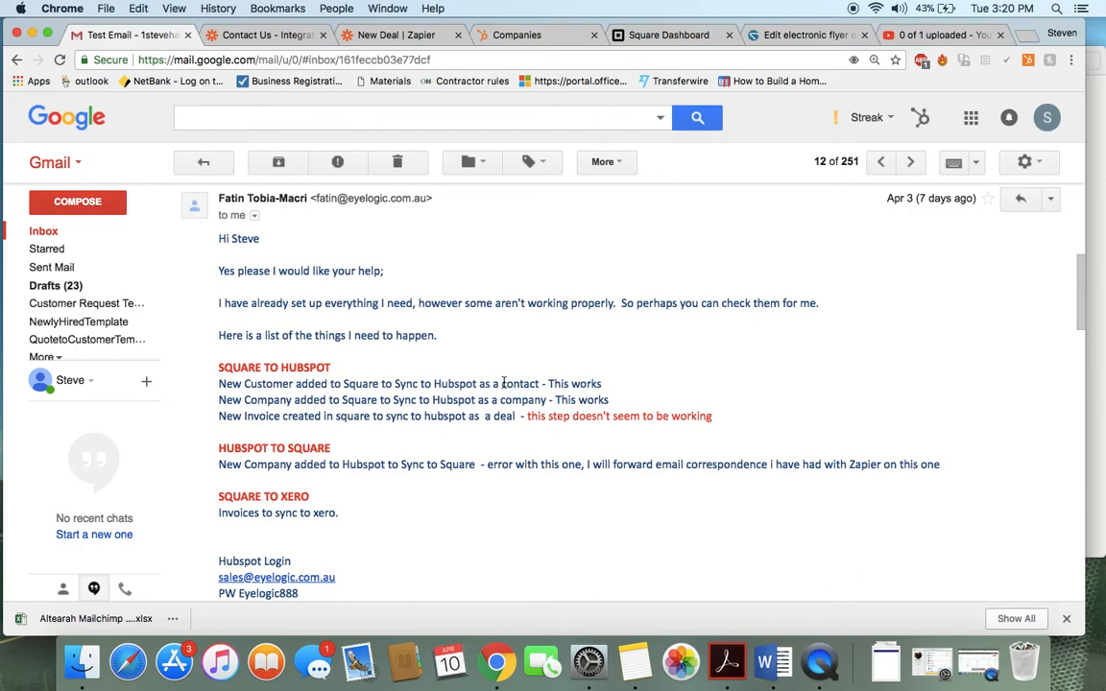
pyautogui.moveTo(714, 417); pyautogui.dragTo(218, 383)
pyautogui.click(420, 370)
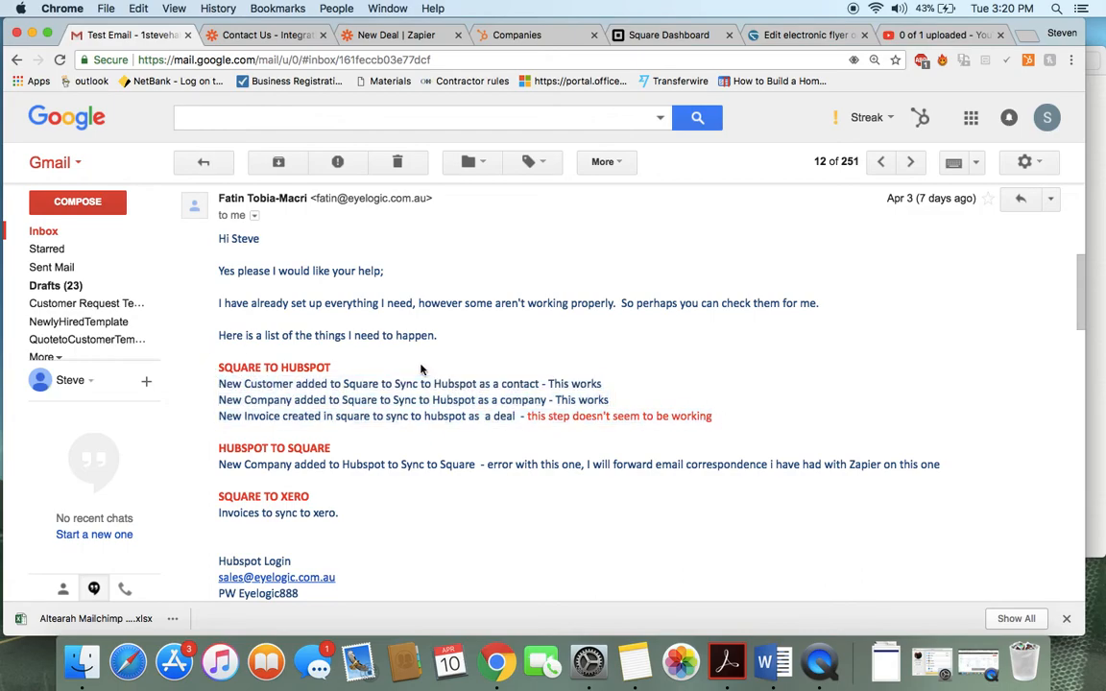